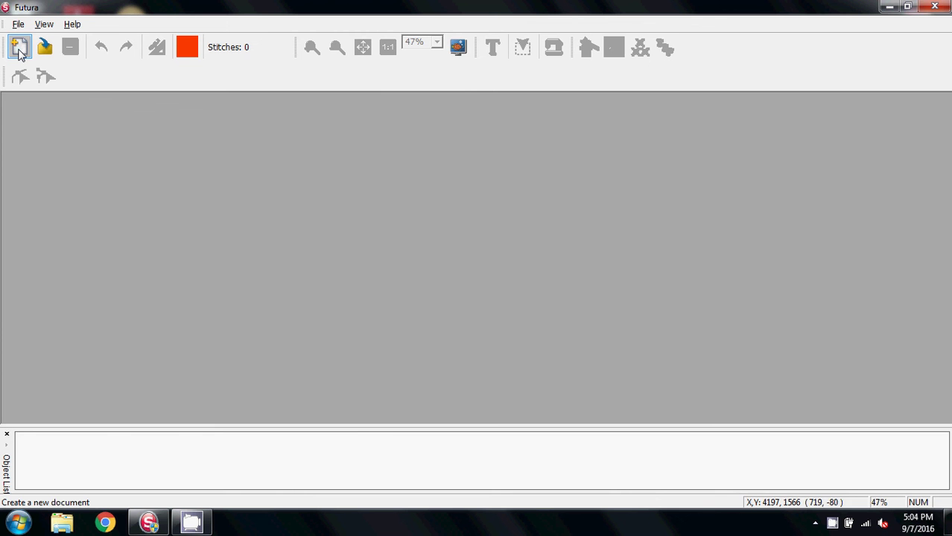
- Create a new blank 5.5 × 2 inch bitmap in the Draw Package
left_click(20, 50)
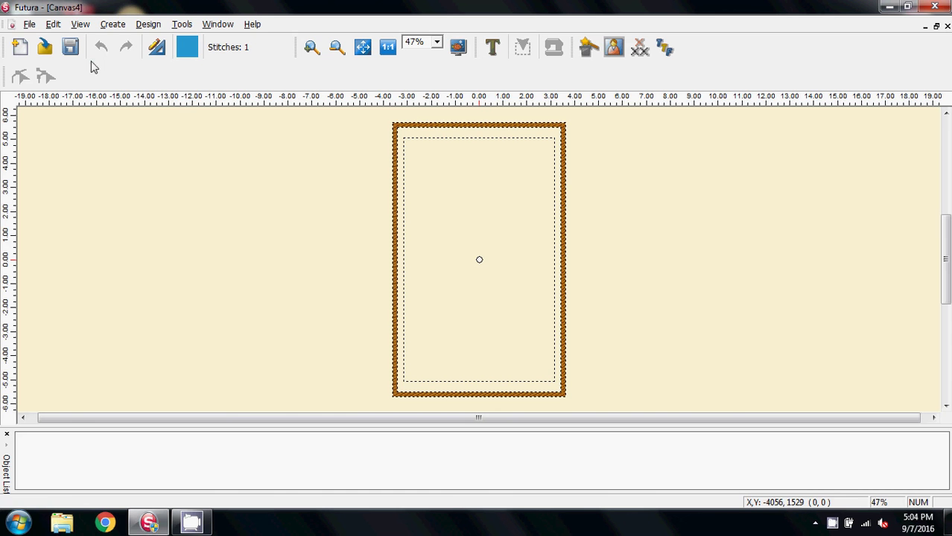
left_click(121, 27)
left_click(123, 142)
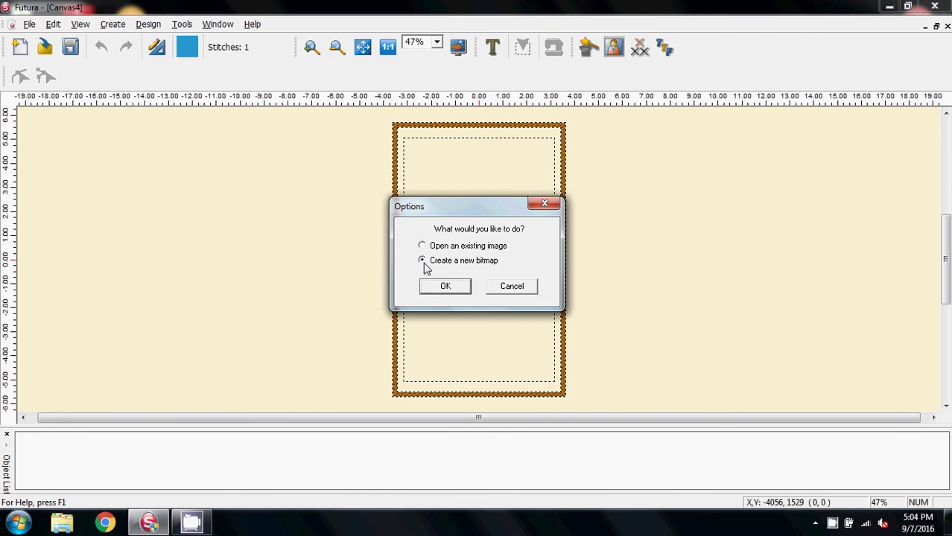
left_click(446, 289)
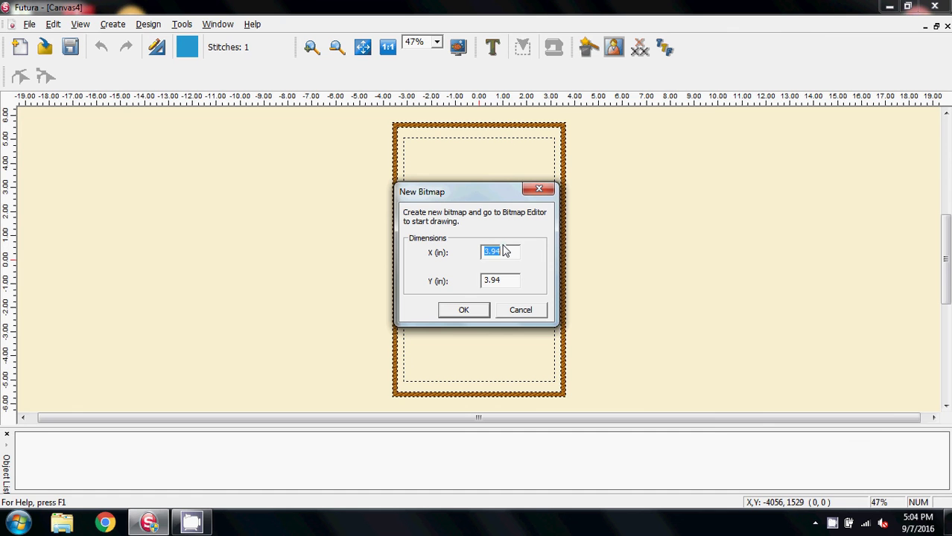
type("5.5")
double_click(502, 284)
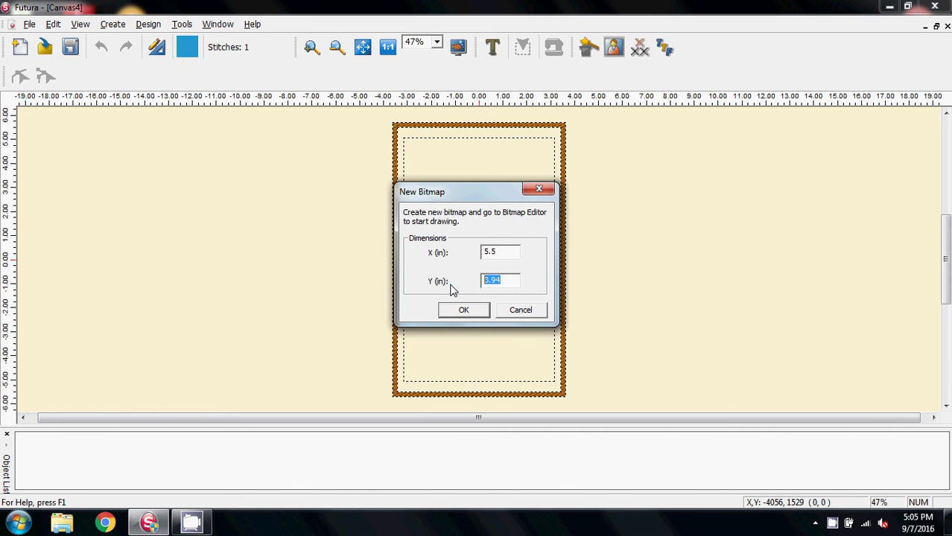
type("2")
left_click(464, 310)
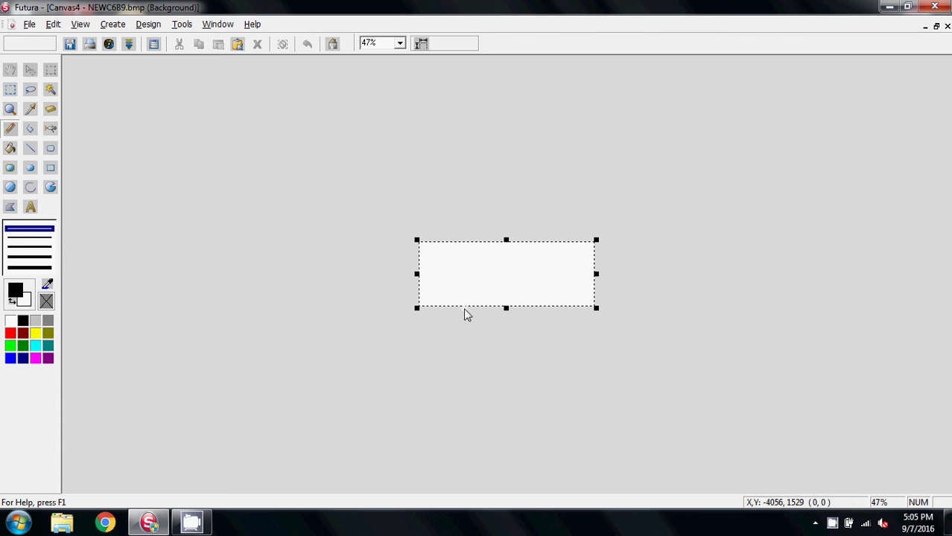
- At 100% zoom, draw a filled blue rectangle covering the whole bitmap
left_click(400, 42)
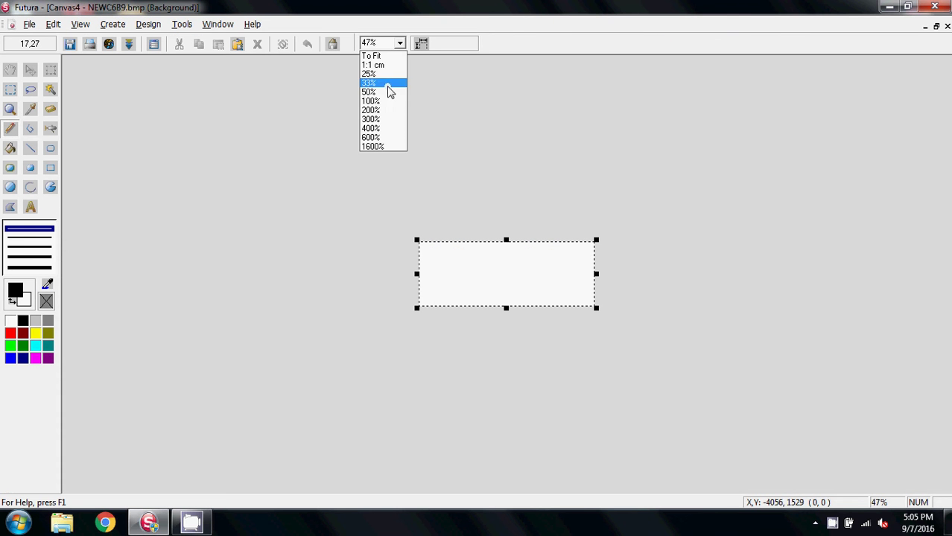
left_click(386, 101)
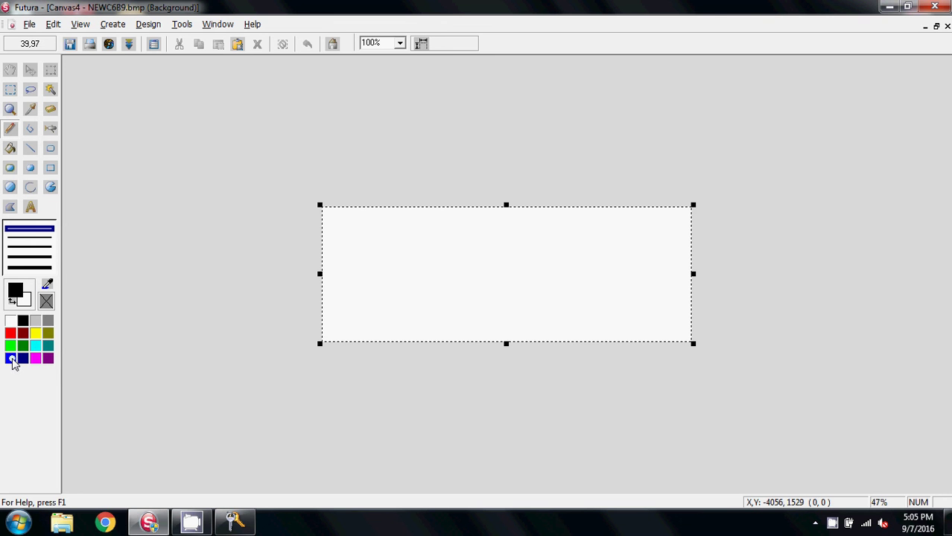
left_click(11, 359)
right_click(12, 361)
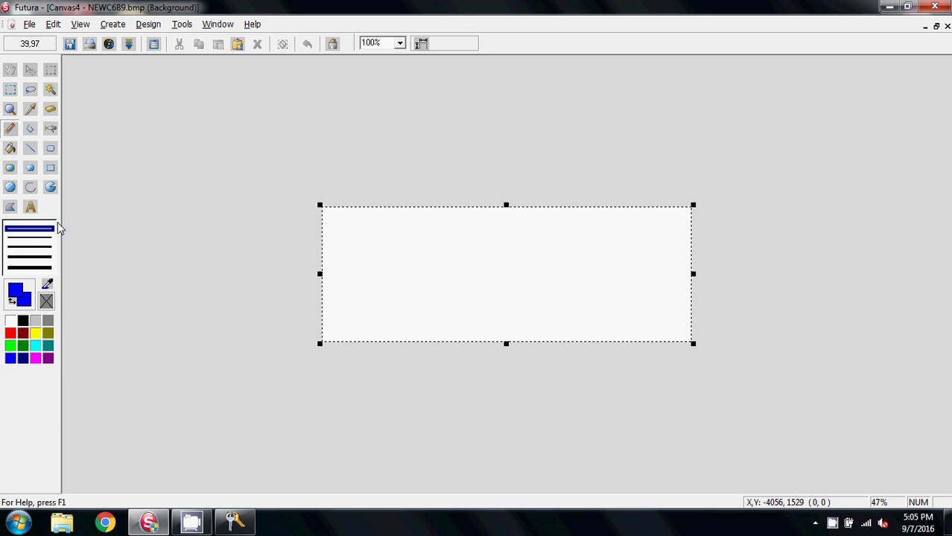
left_click(51, 170)
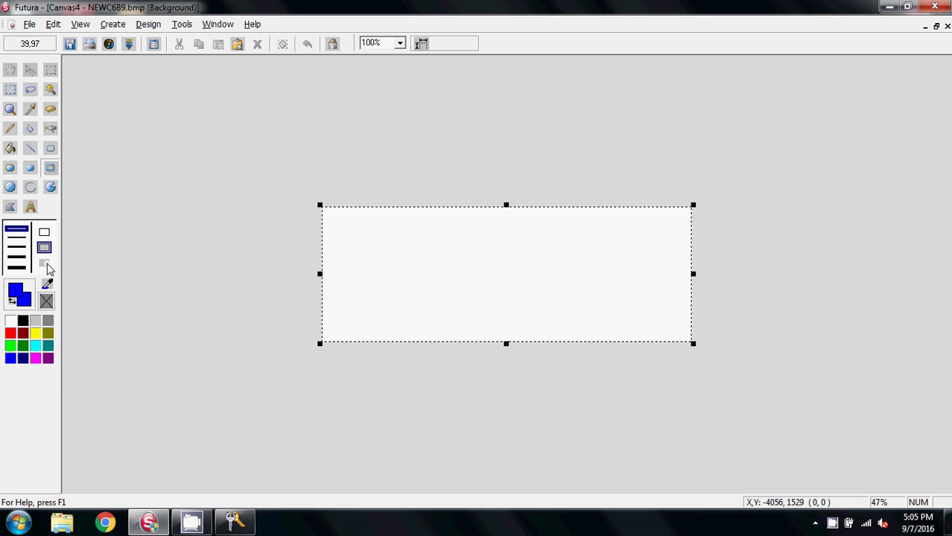
left_click(44, 264)
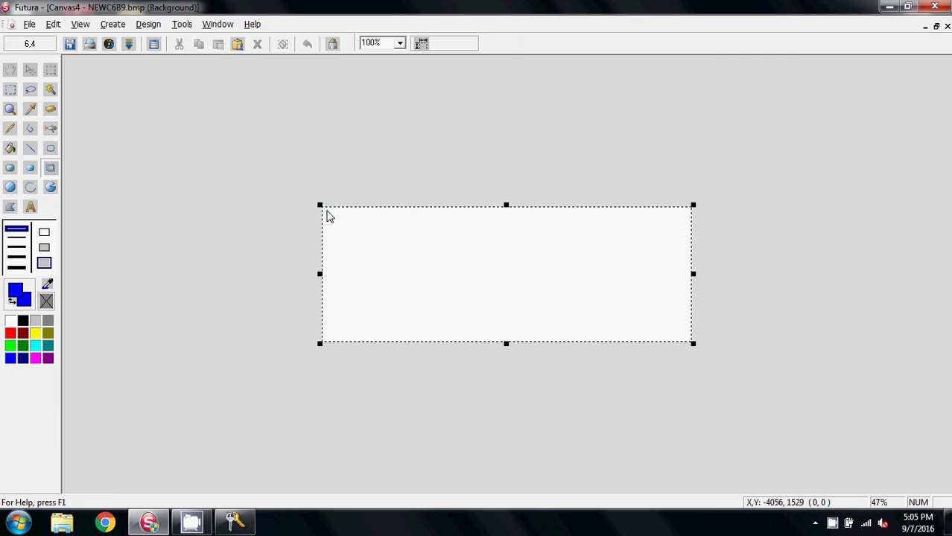
mouse_move(324, 216)
left_mouse_down()
mouse_move(452, 294)
mouse_move(691, 344)
left_mouse_up()
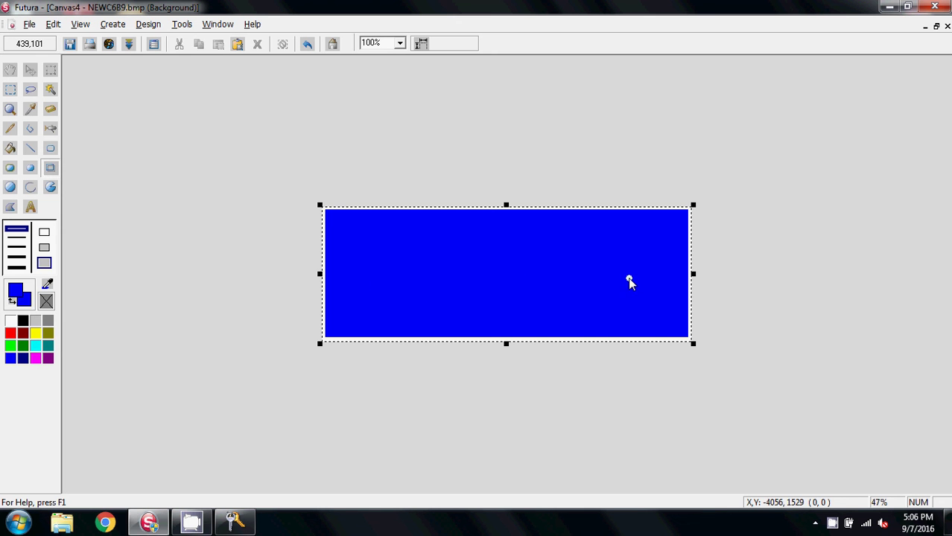
left_click(39, 334)
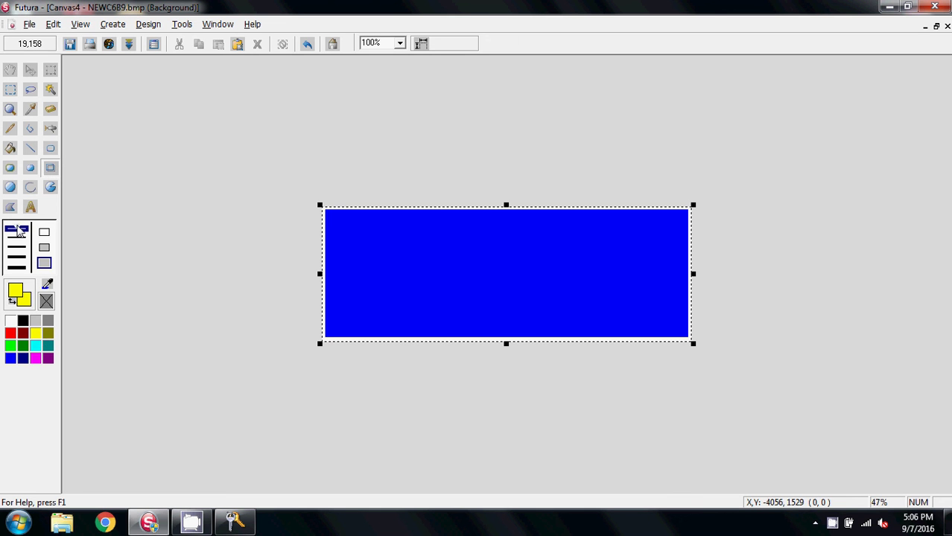
left_click(30, 208)
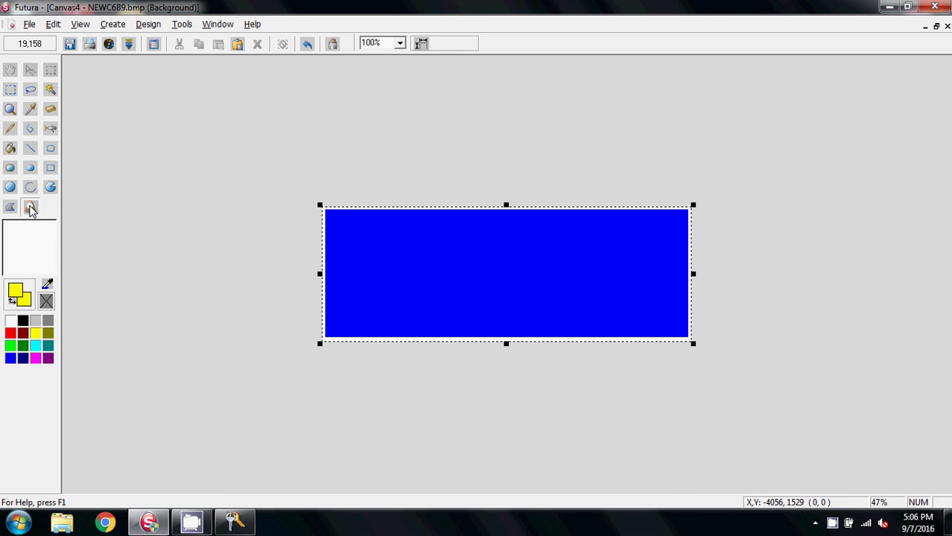
left_click(353, 272)
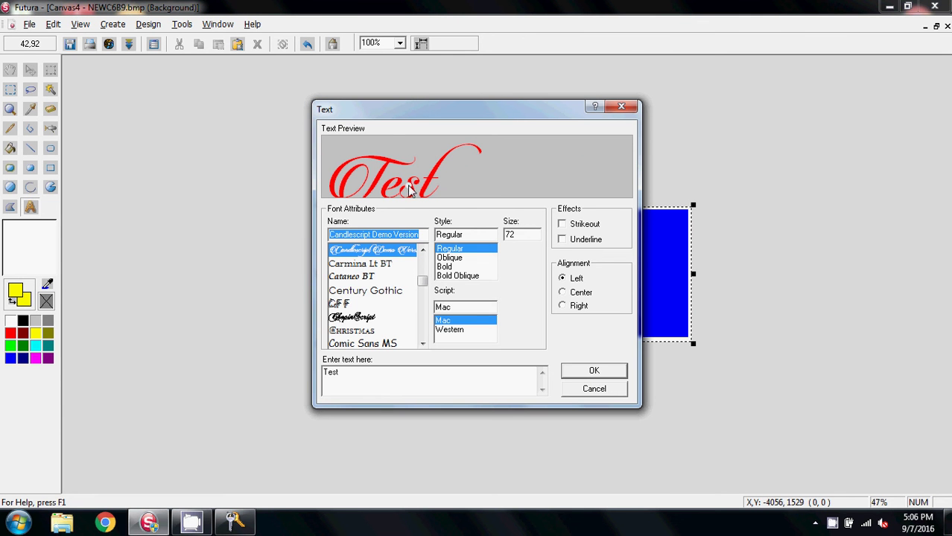
left_click(593, 373)
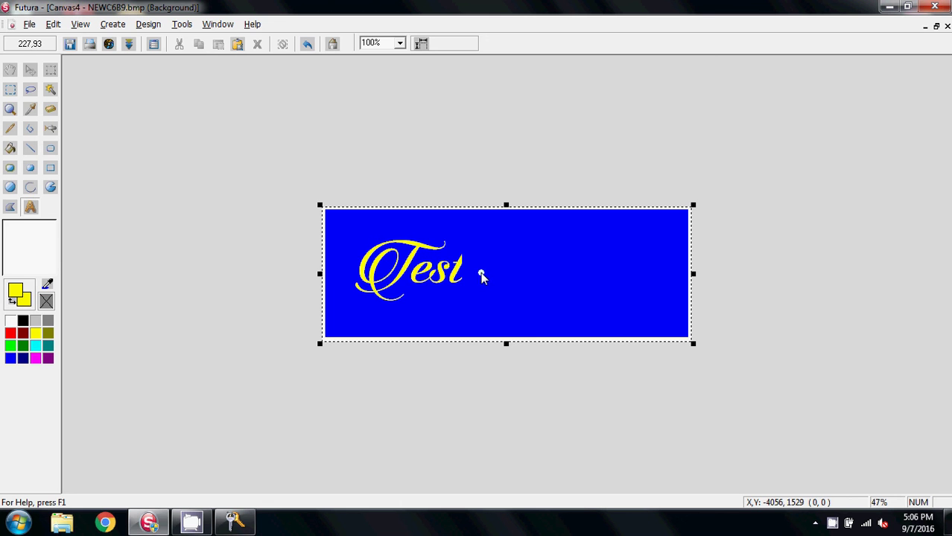
left_click(307, 44)
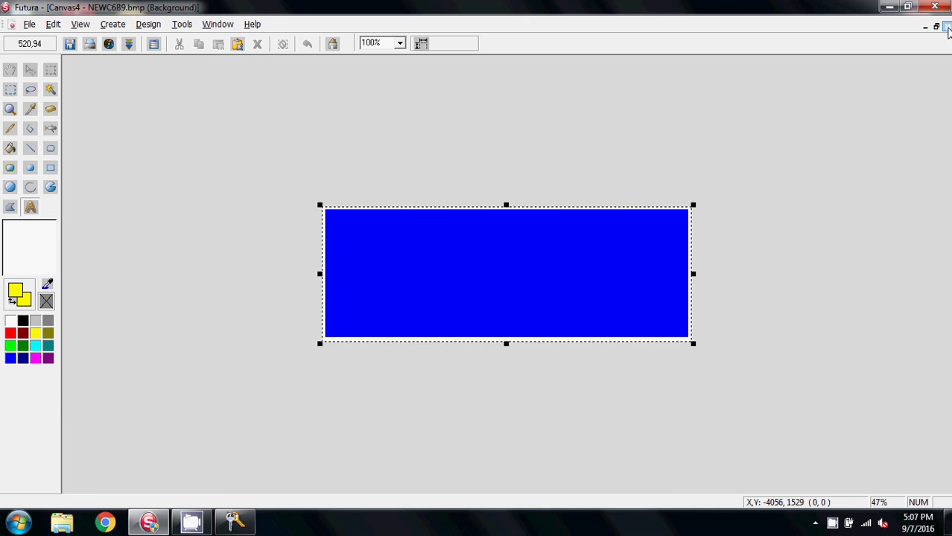
- Close the bitmap, saving changes, and return to the design
left_click(947, 28)
left_click(452, 238)
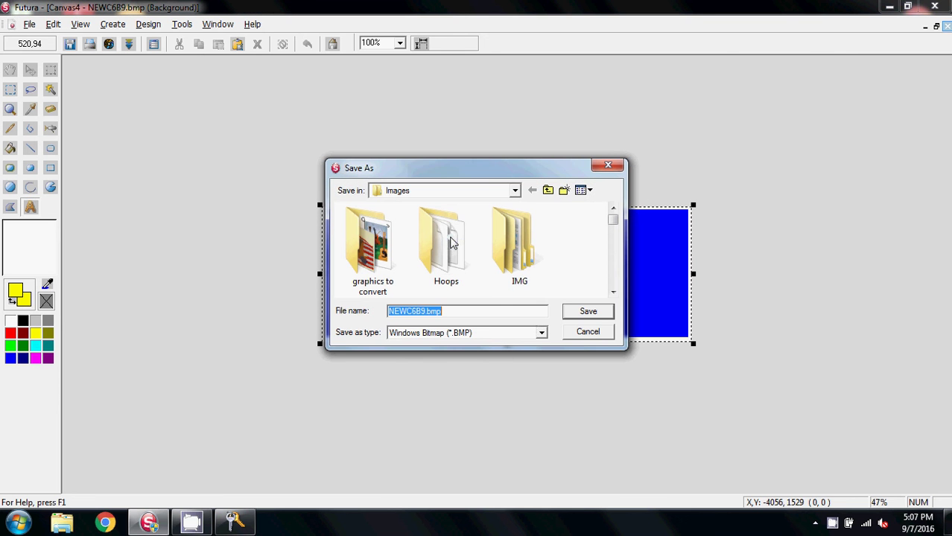
left_click(587, 312)
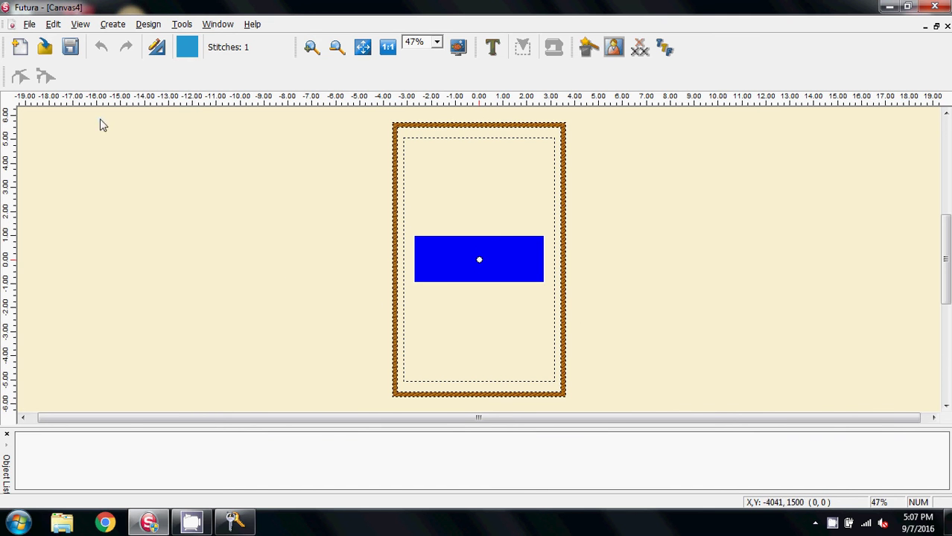
- Autopunch the blue bitmap into a stitched fill block of 10090 stitches
left_click(114, 24)
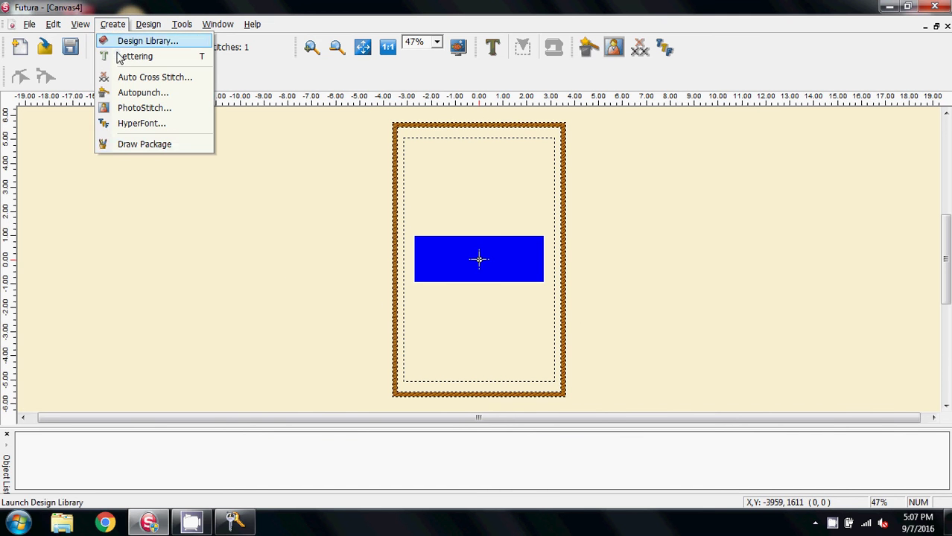
left_click(158, 93)
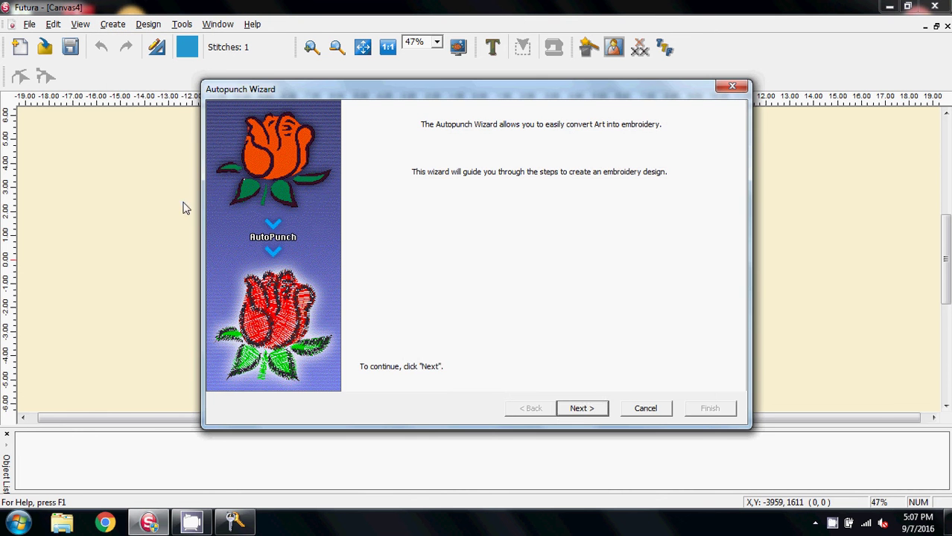
left_click(579, 409)
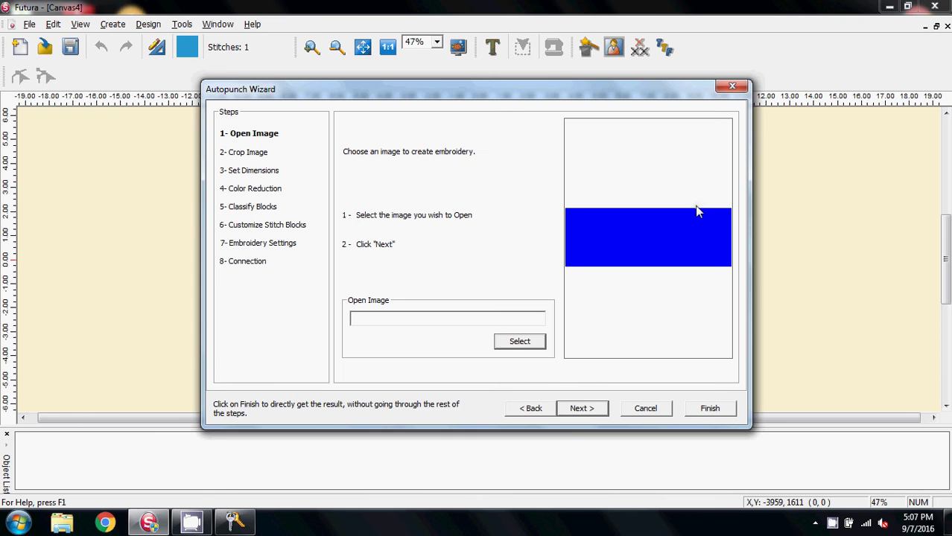
left_click(710, 410)
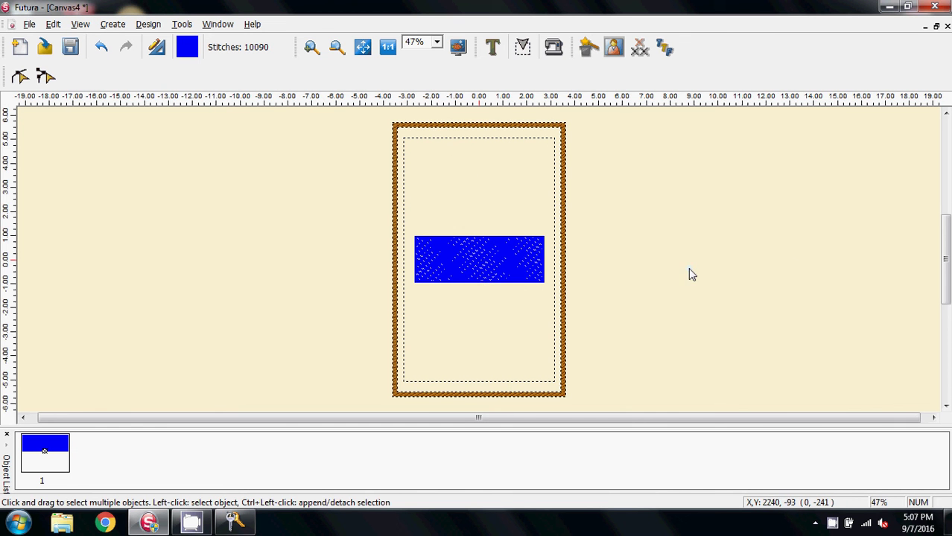
- Zoom in on the stitched block and turn on Realistic View
left_click(311, 50)
left_click_drag(399, 216, 560, 312)
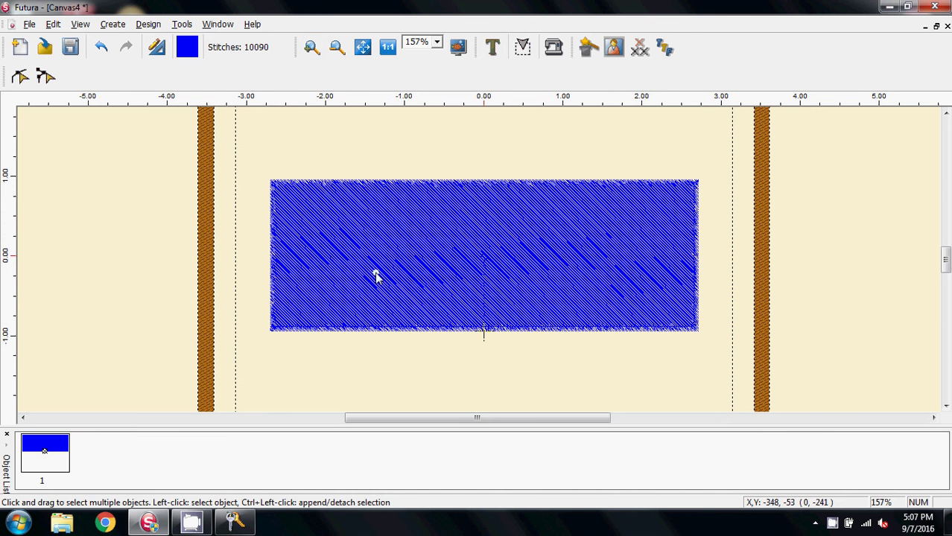
left_click(79, 24)
left_click(112, 38)
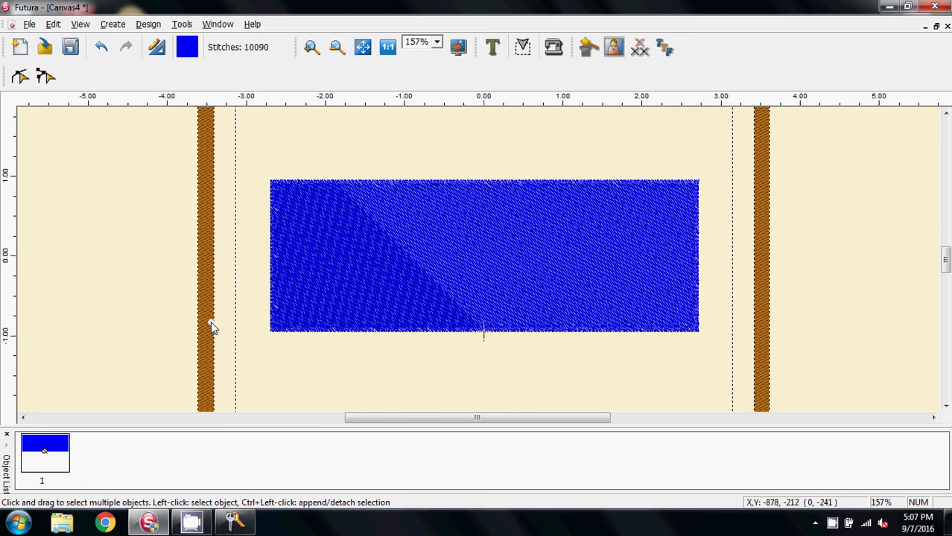
- In Embroidery Settings, change the block's stitch type to Applique with width 30
left_click(21, 77)
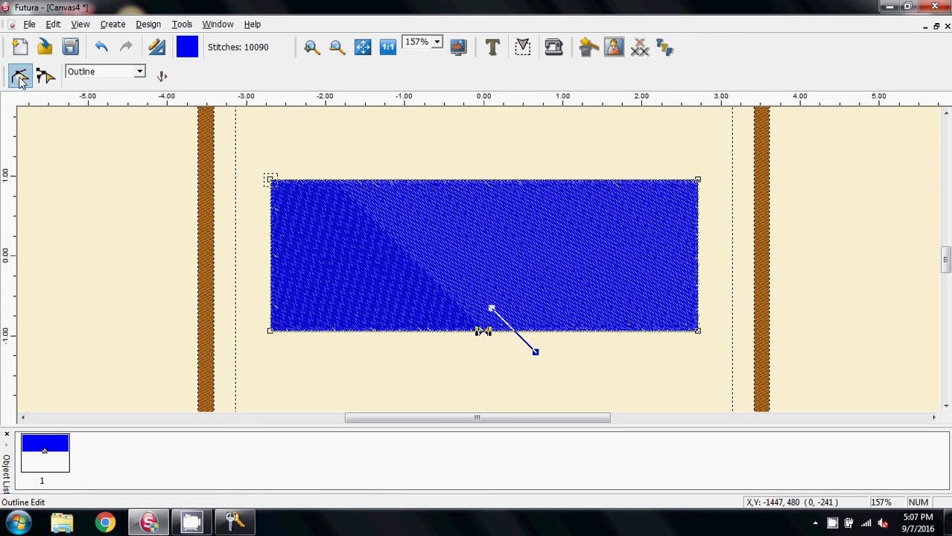
left_click(147, 23)
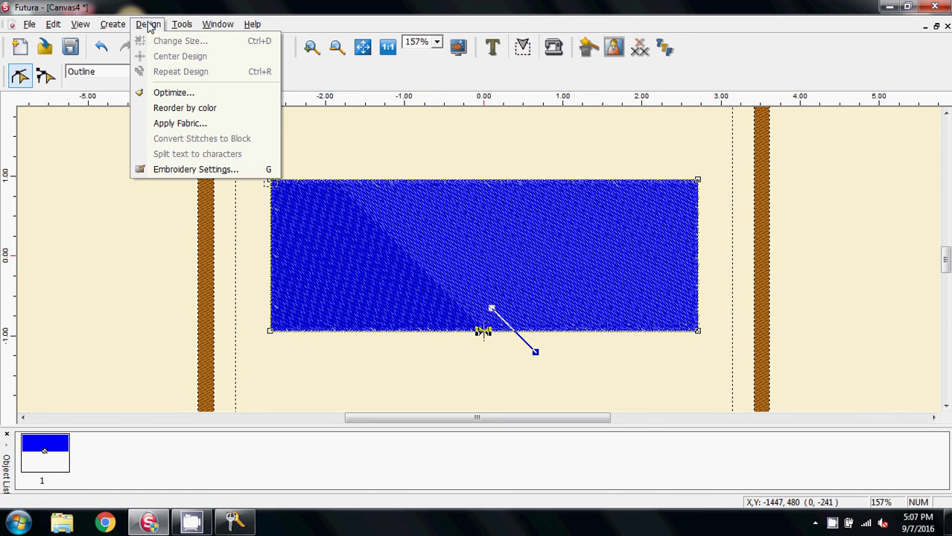
left_click(170, 171)
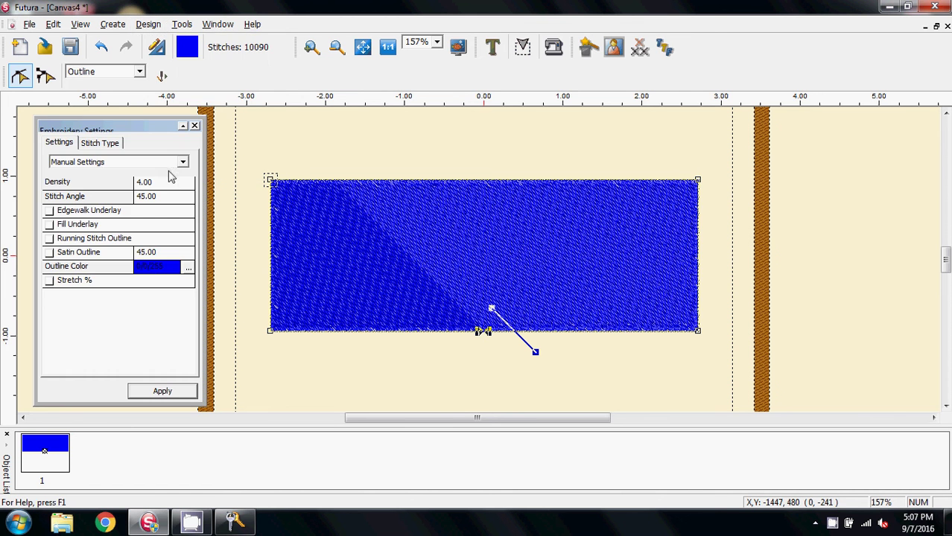
left_click(103, 143)
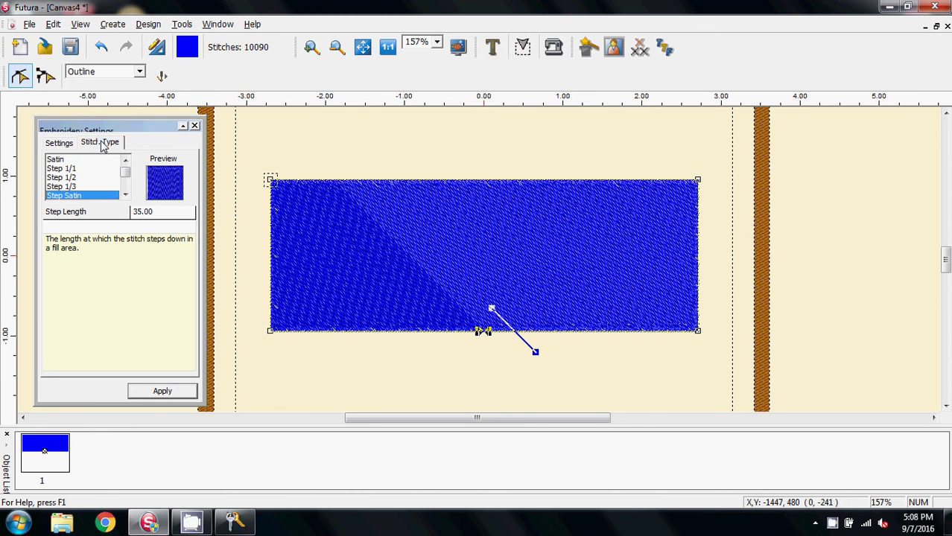
left_click(125, 182)
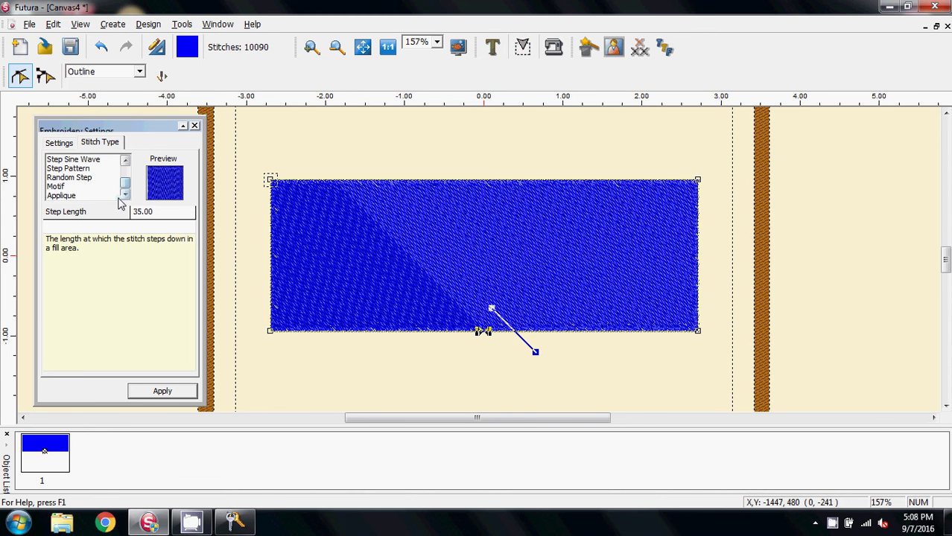
left_click(59, 197)
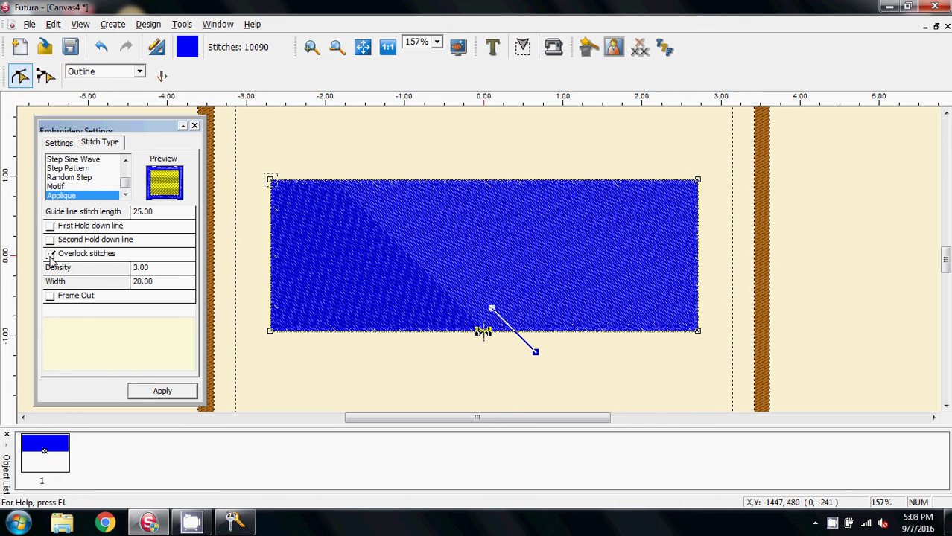
double_click(153, 285)
type("30")
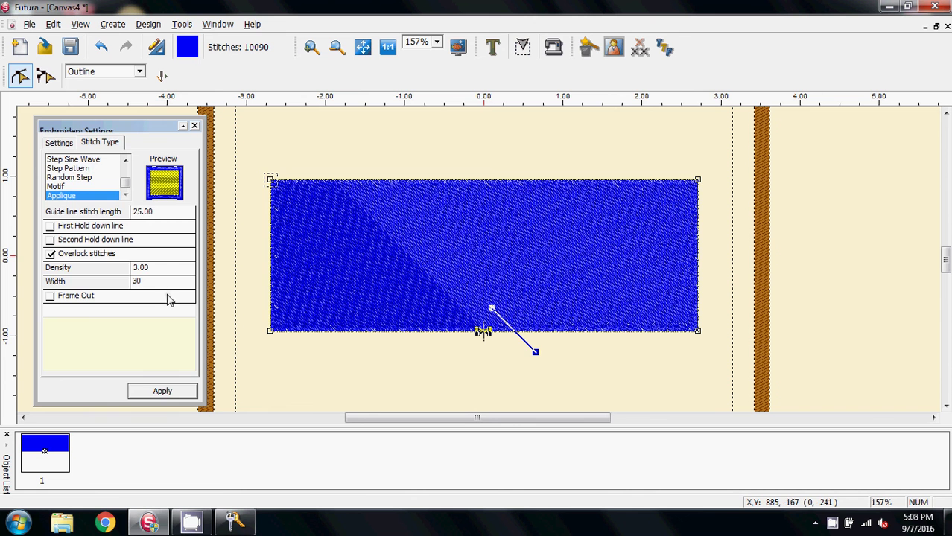
left_click(164, 393)
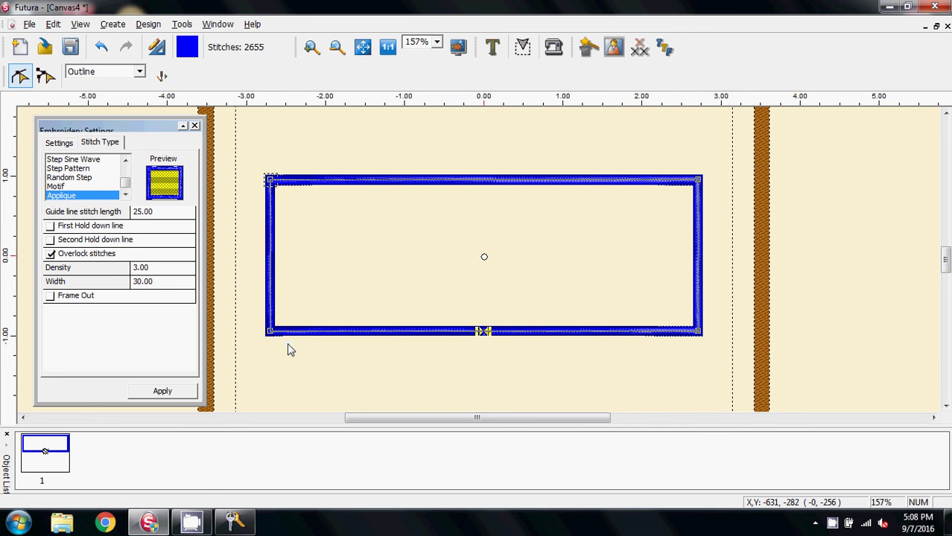
- Close Embroidery Settings, re-stitch the border, and show the grid on the canvas
left_click(195, 127)
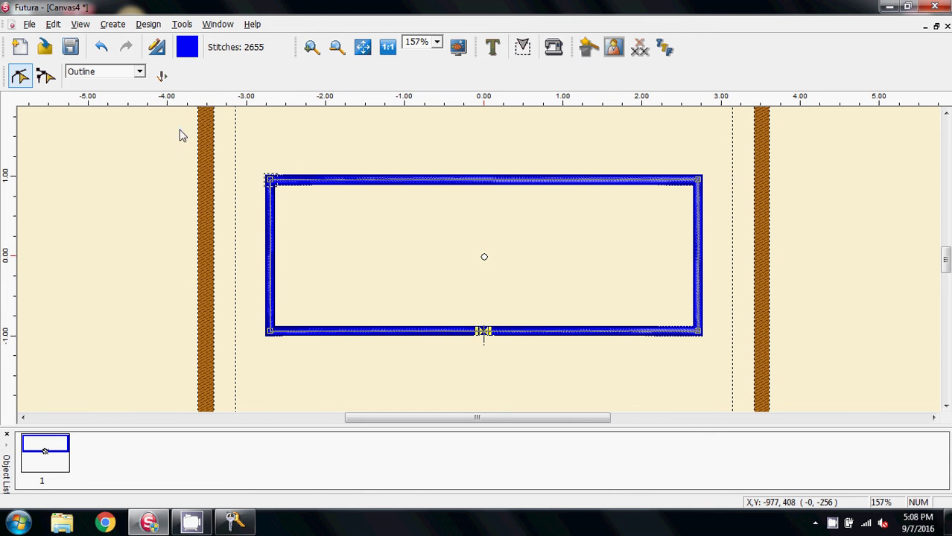
left_click(163, 77)
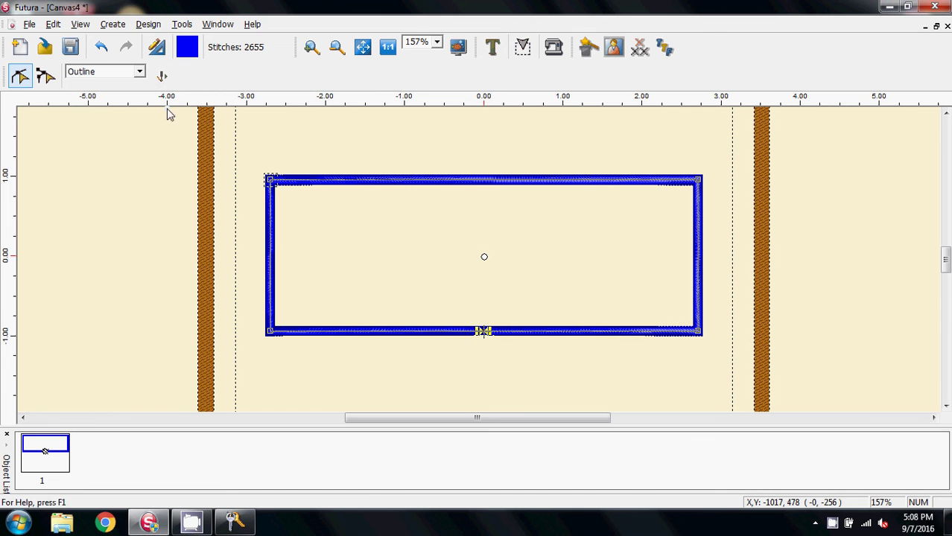
left_click(163, 75)
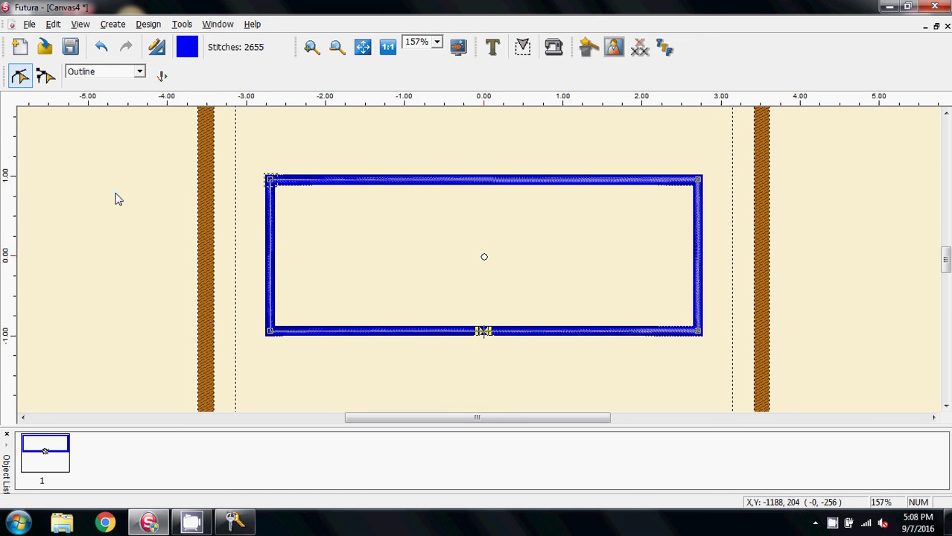
left_click(20, 78)
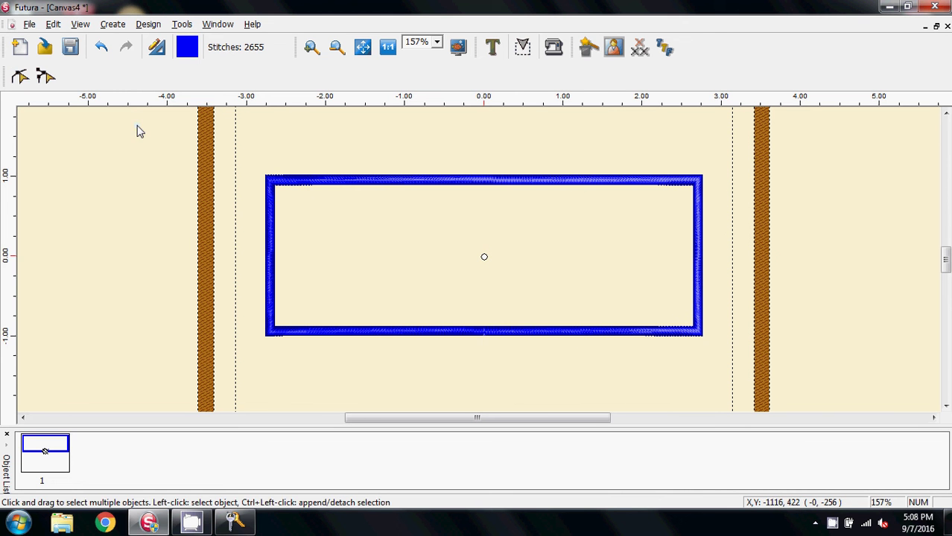
left_click(79, 27)
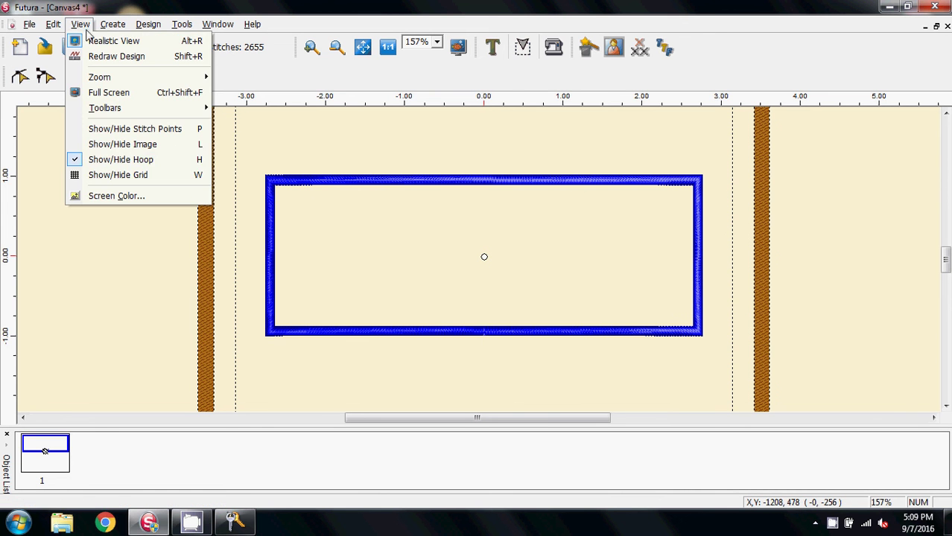
left_click(108, 176)
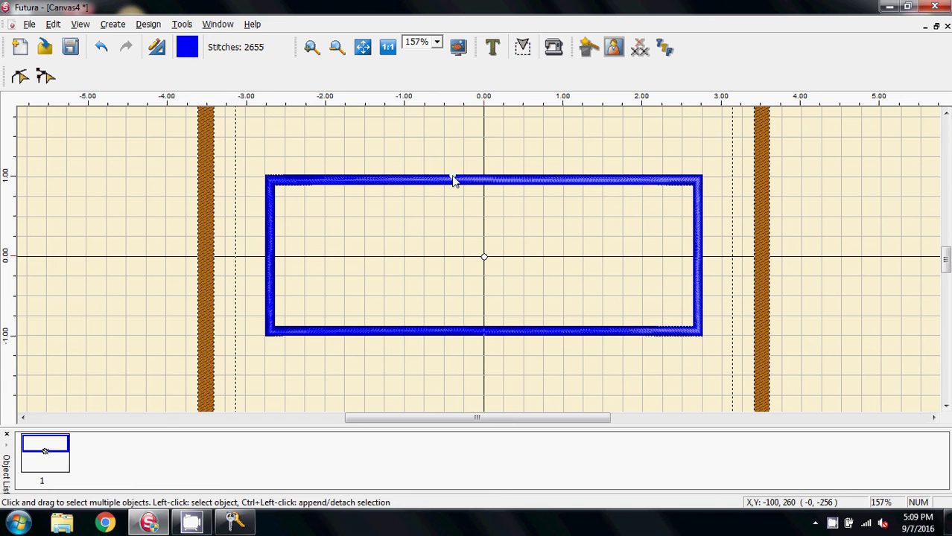
- Arch the border's top and bottom edges upward, re-stitching each, then view at 1:1
left_click(20, 77)
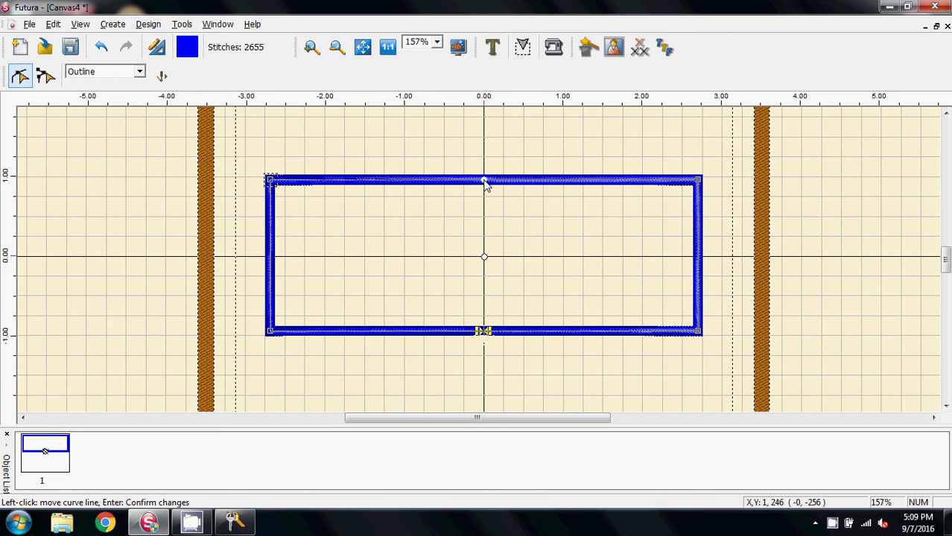
left_click_drag(484, 183, 485, 142)
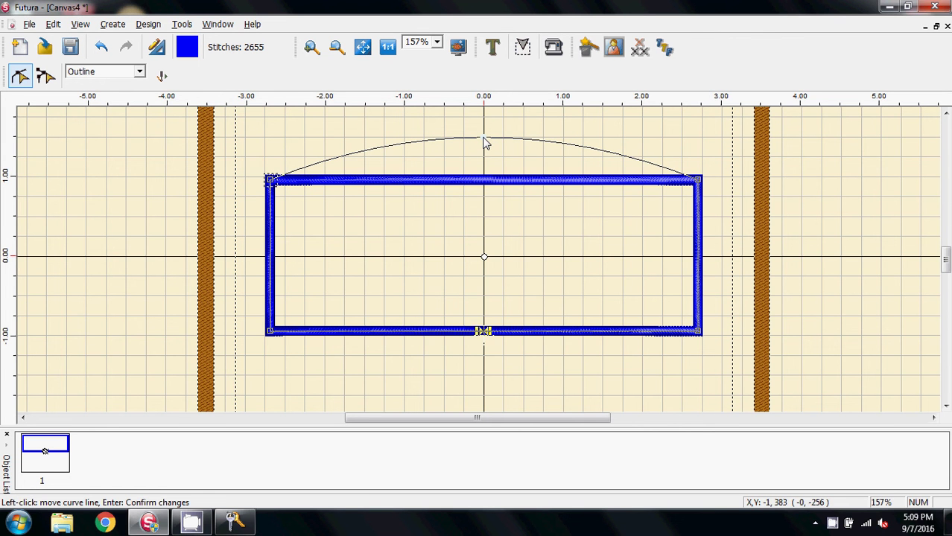
left_click(164, 77)
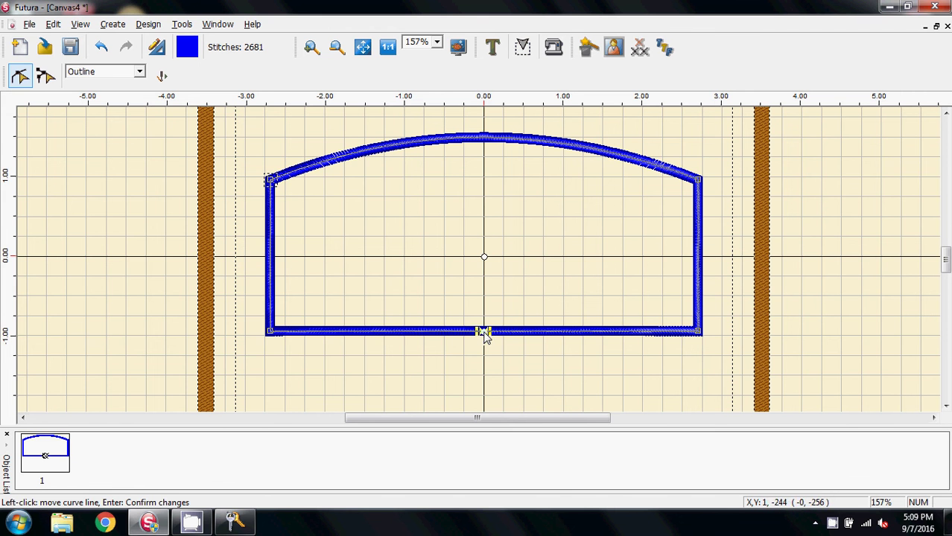
left_click_drag(484, 333, 484, 301)
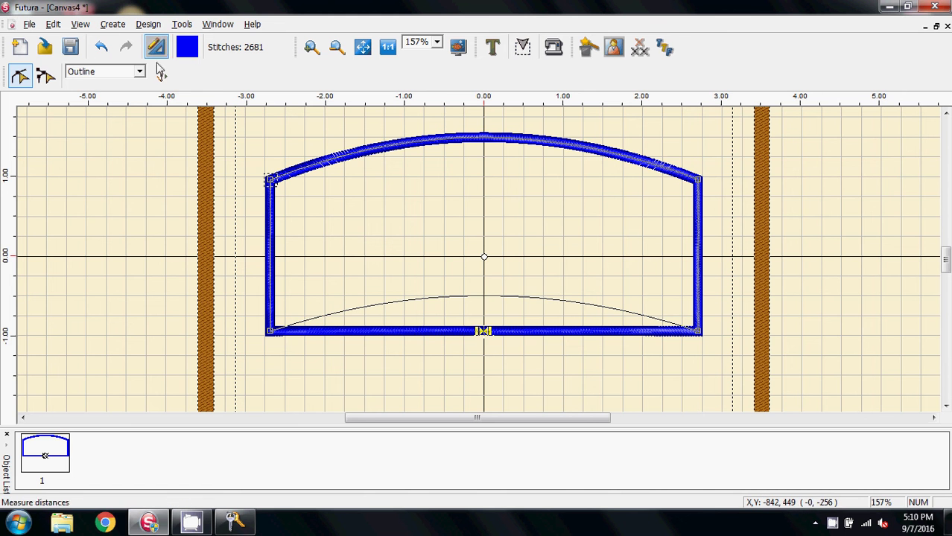
left_click(162, 76)
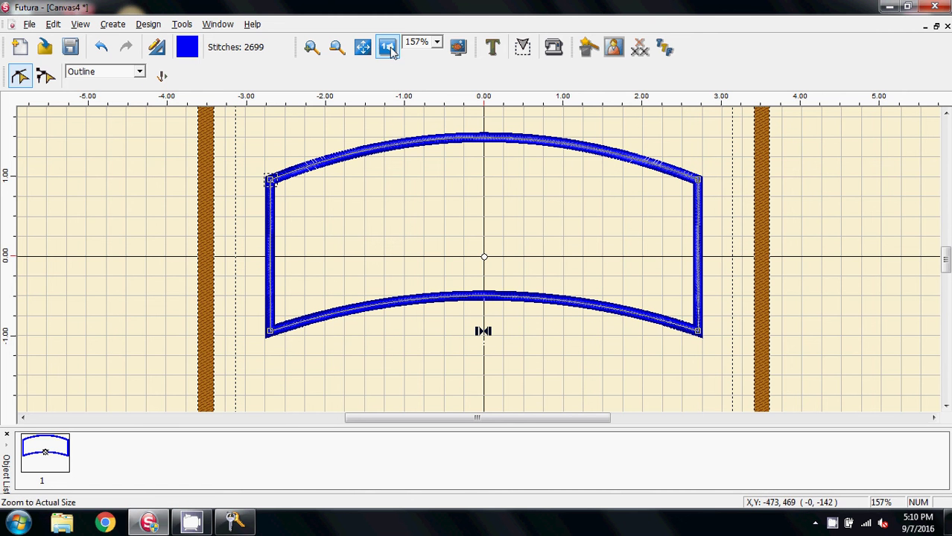
left_click(388, 47)
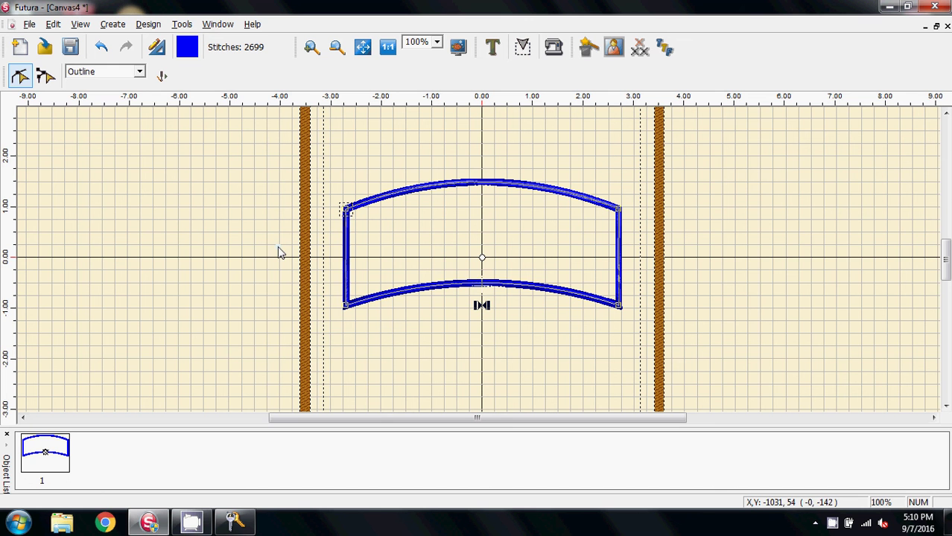
- Exit outline editing, hide the grid, and launch the HyperFont Wizard
left_click(20, 78)
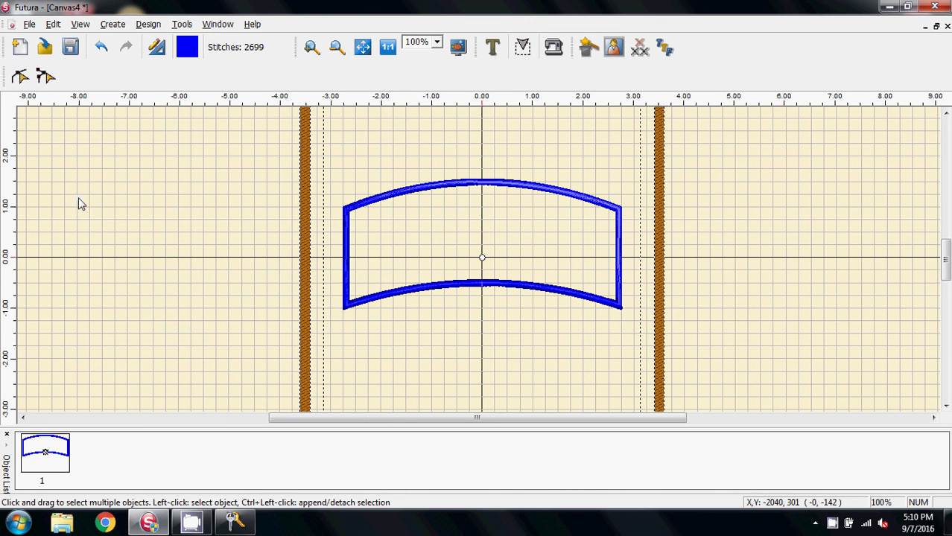
left_click(78, 27)
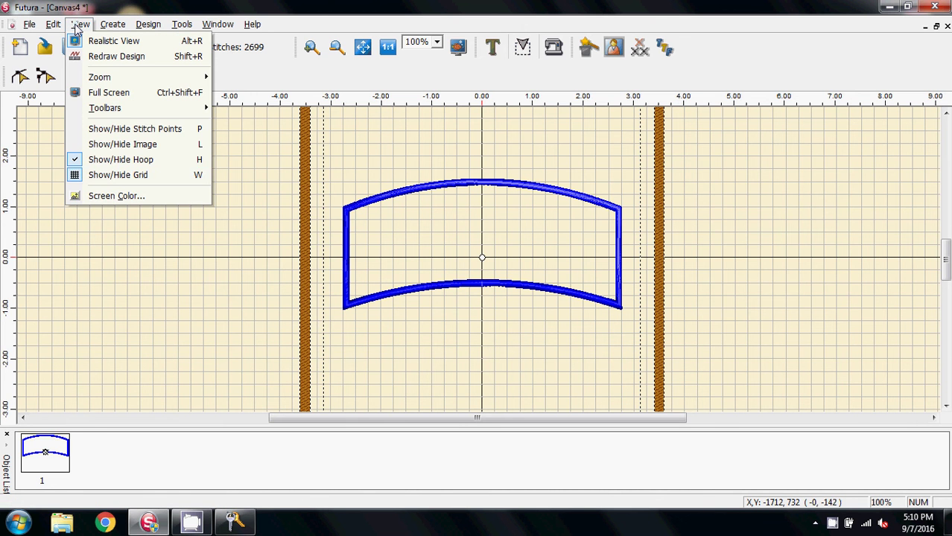
left_click(104, 176)
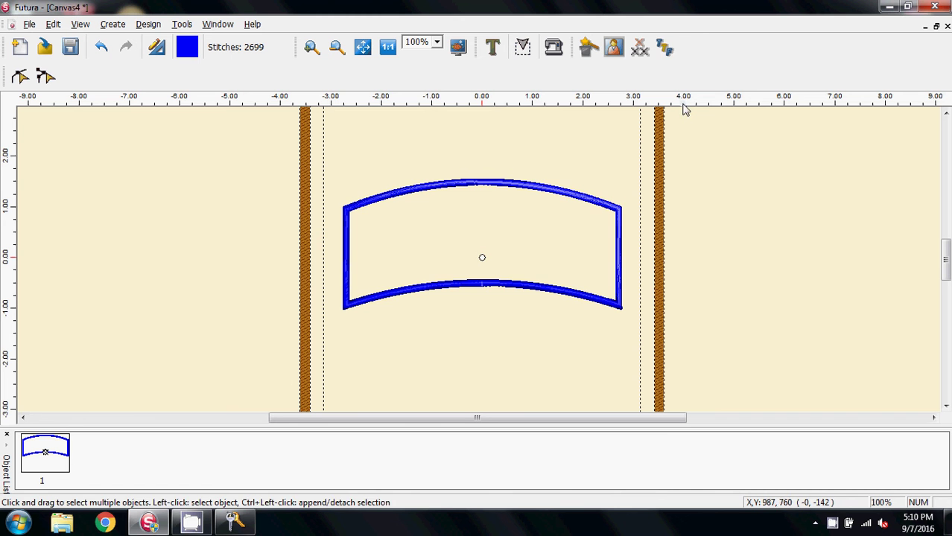
left_click(667, 51)
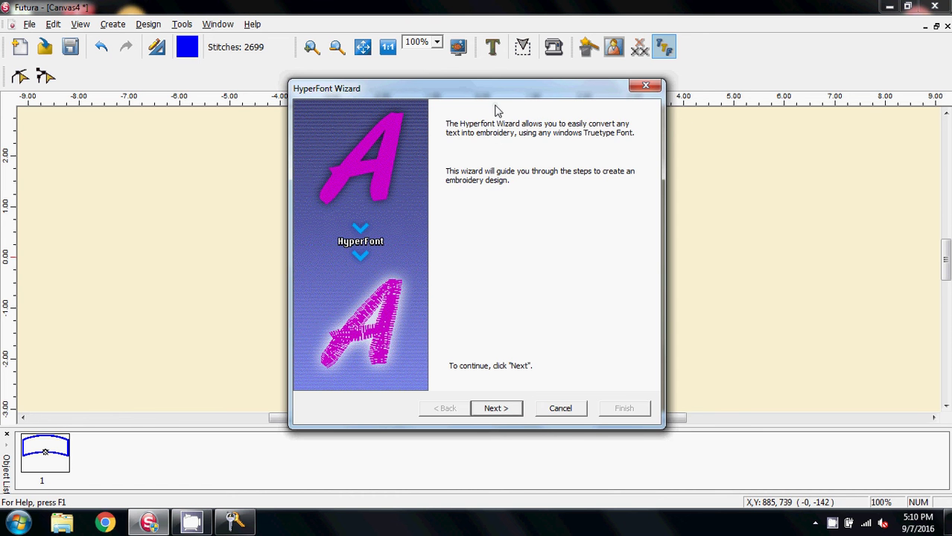
- Enter the lettering text 'The name here' in the wizard
left_click(494, 409)
left_click(482, 203)
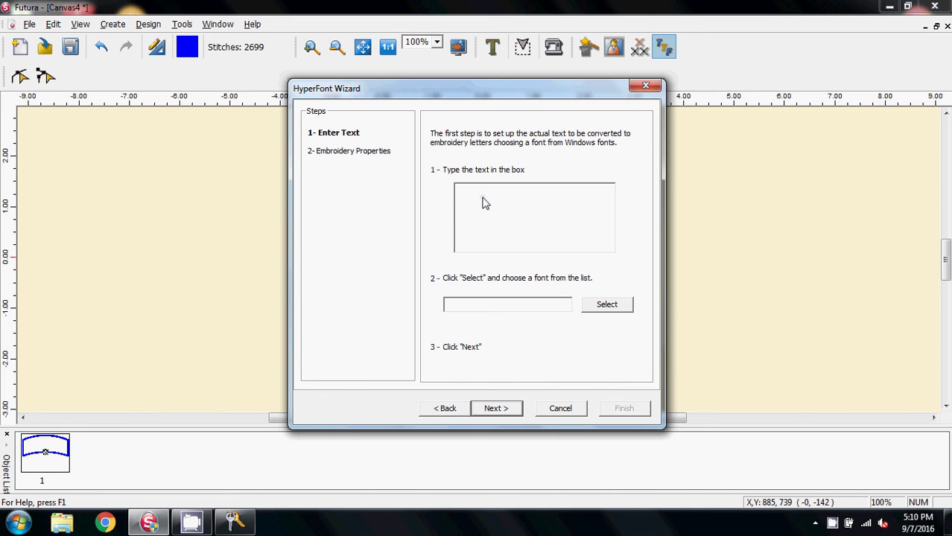
type("The name here")
- Choose the Pharmacy Regular font for the lettering
left_click(602, 306)
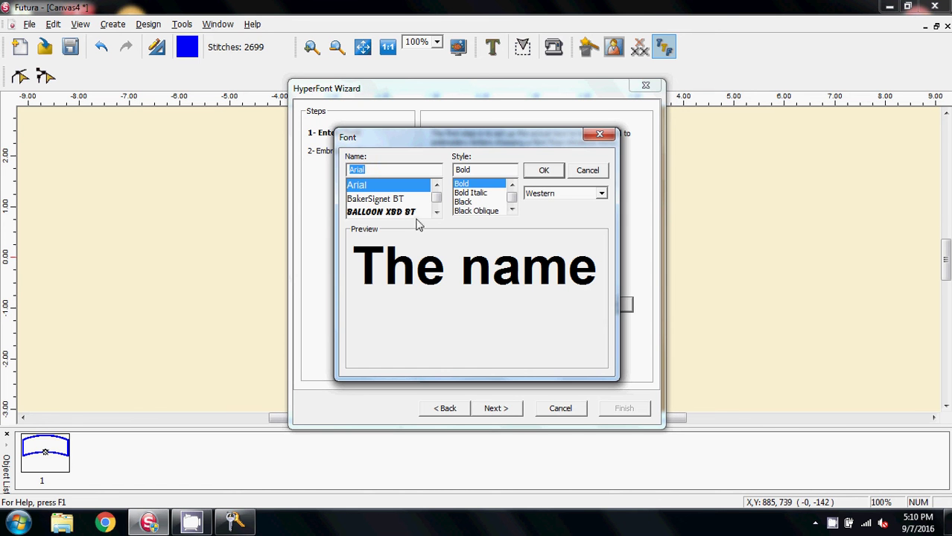
type("p")
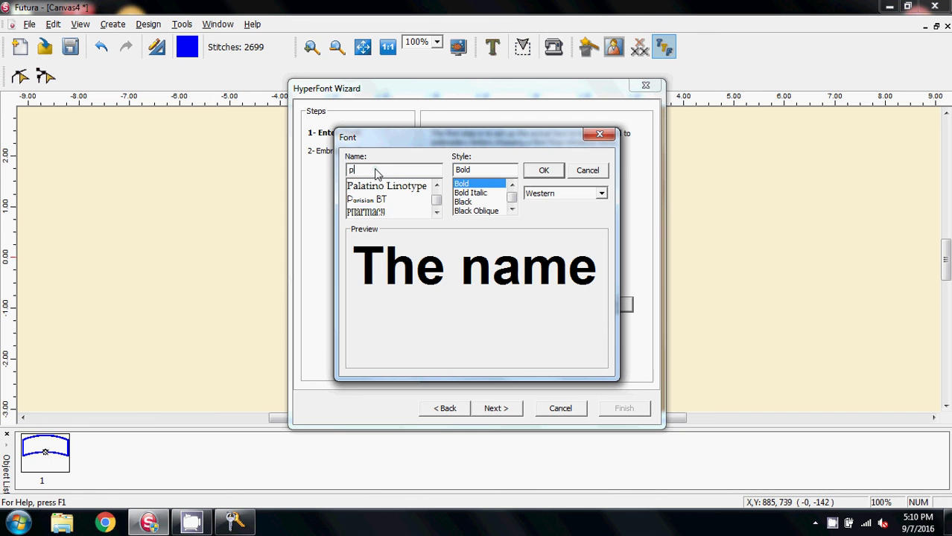
left_click(371, 213)
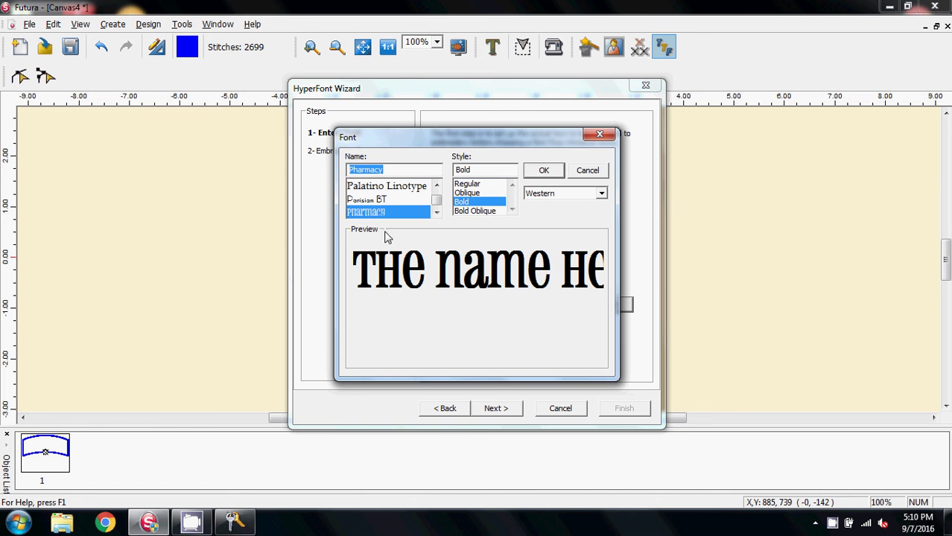
left_click(546, 173)
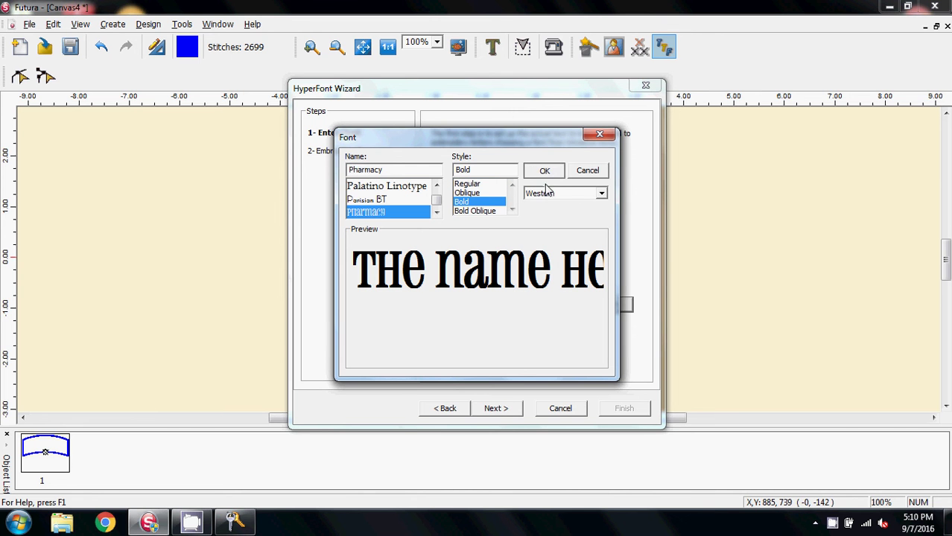
left_click(480, 184)
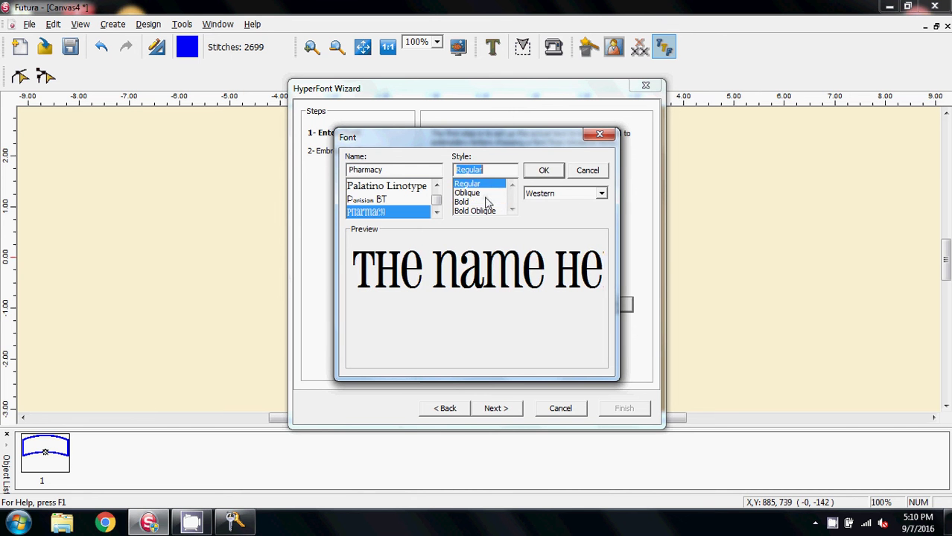
left_click(544, 171)
- Set the lettering to column stitch and finish the wizard
left_click(502, 409)
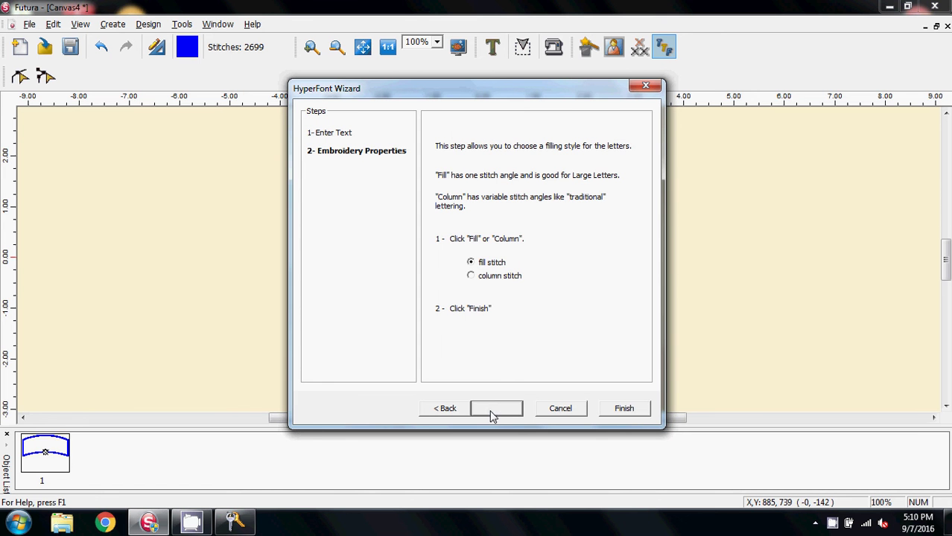
left_click(471, 277)
left_click(625, 410)
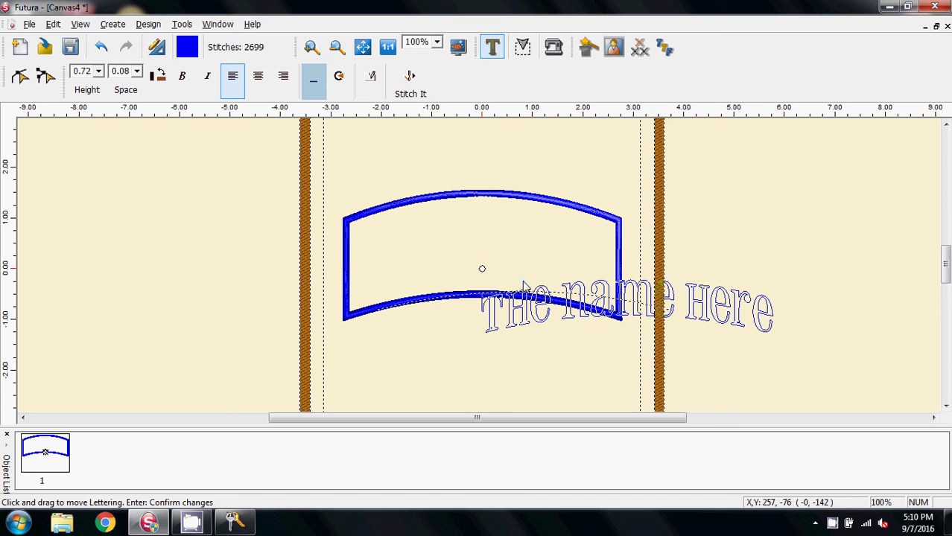
- Move the lettering inside the arched border and set its height to 0.60
left_click_drag(523, 287, 482, 263)
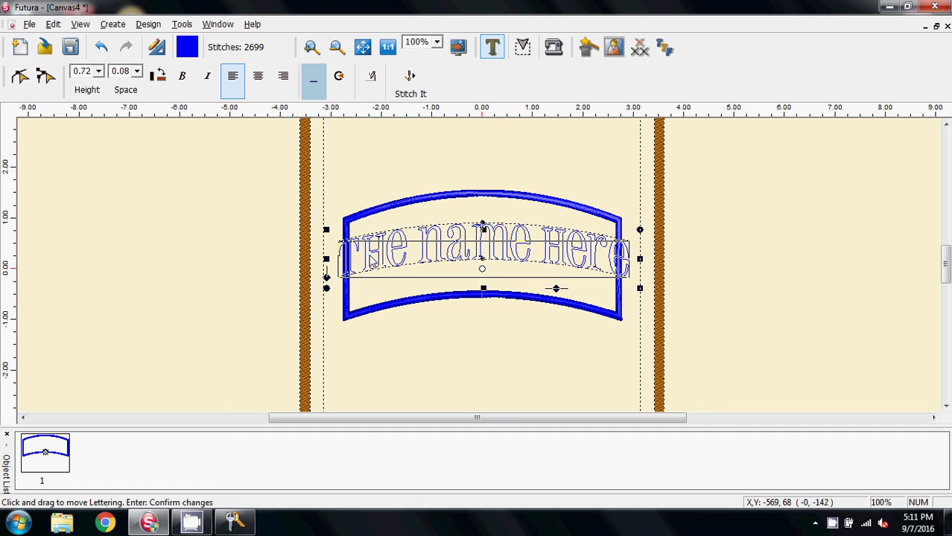
left_click(97, 71)
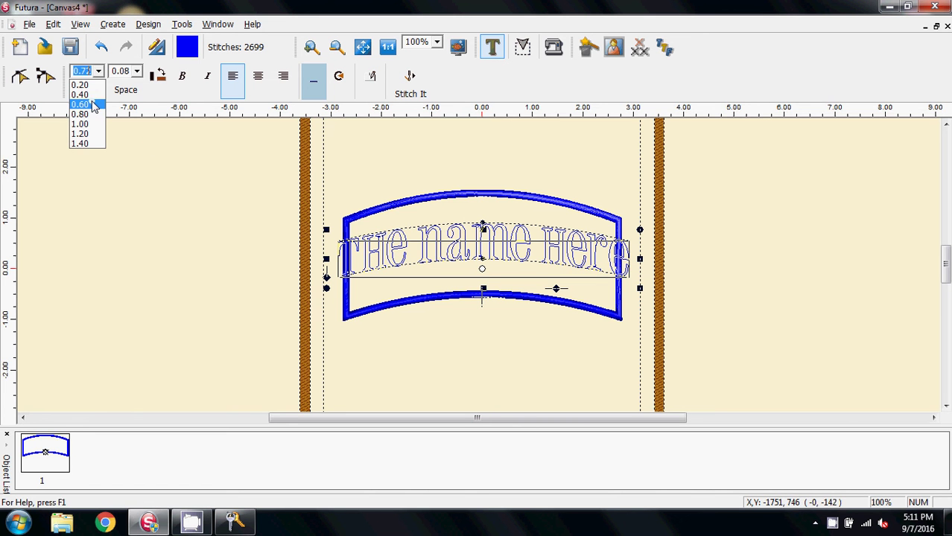
left_click(95, 105)
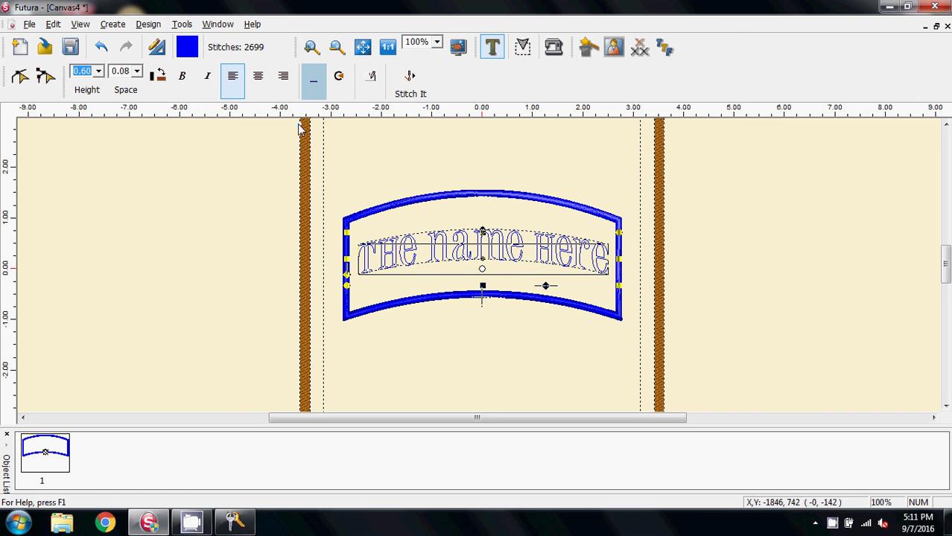
left_click(314, 86)
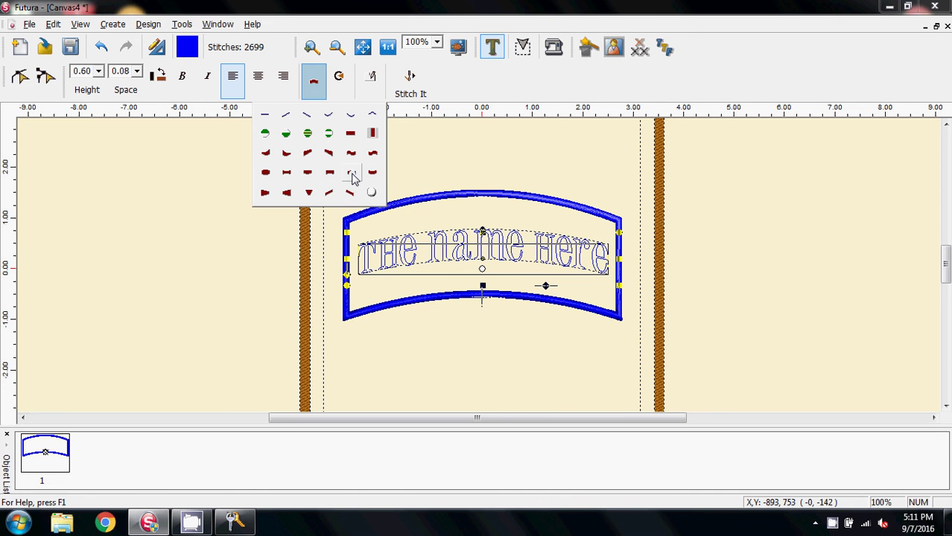
- Raise the lettering's top arc for a stronger curve and nudge it slightly lower in the banner
left_click(352, 176)
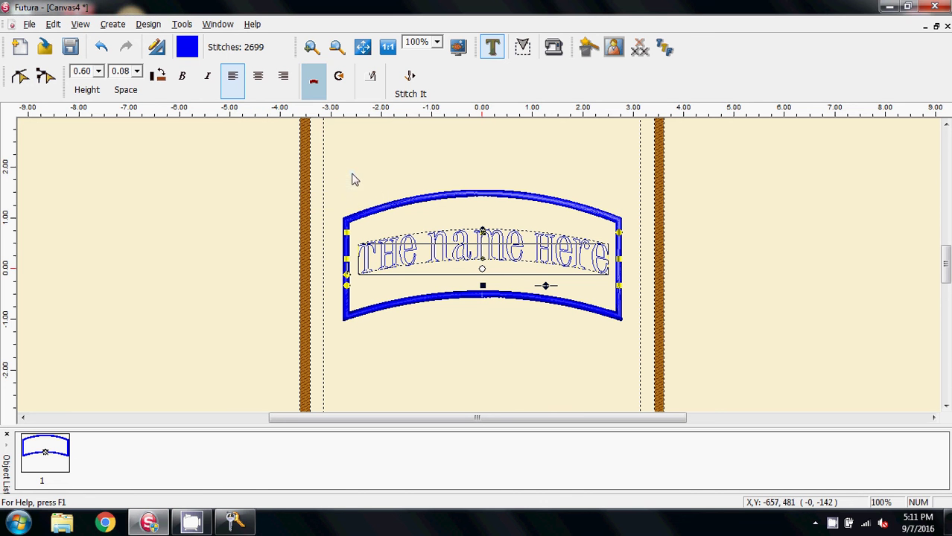
left_click(311, 47)
left_click_drag(338, 178, 629, 353)
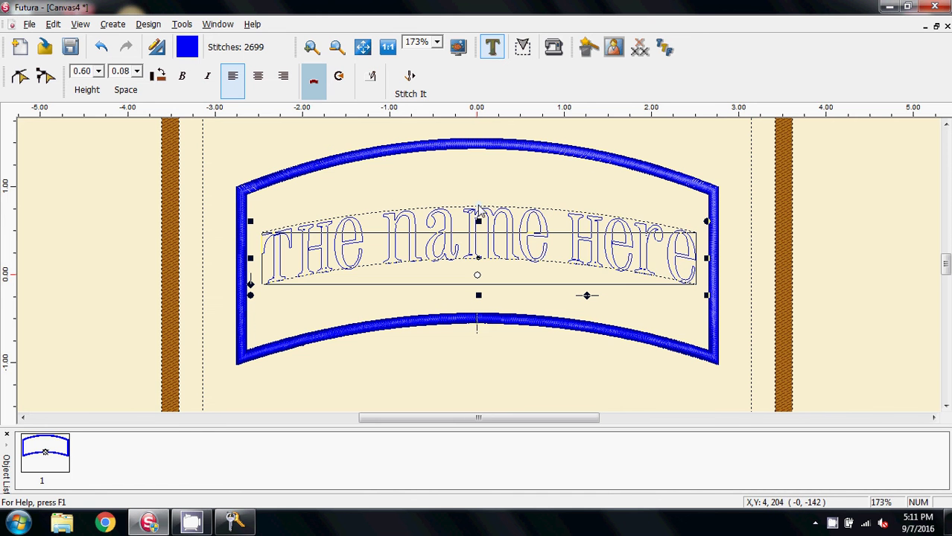
left_click_drag(479, 210, 480, 194)
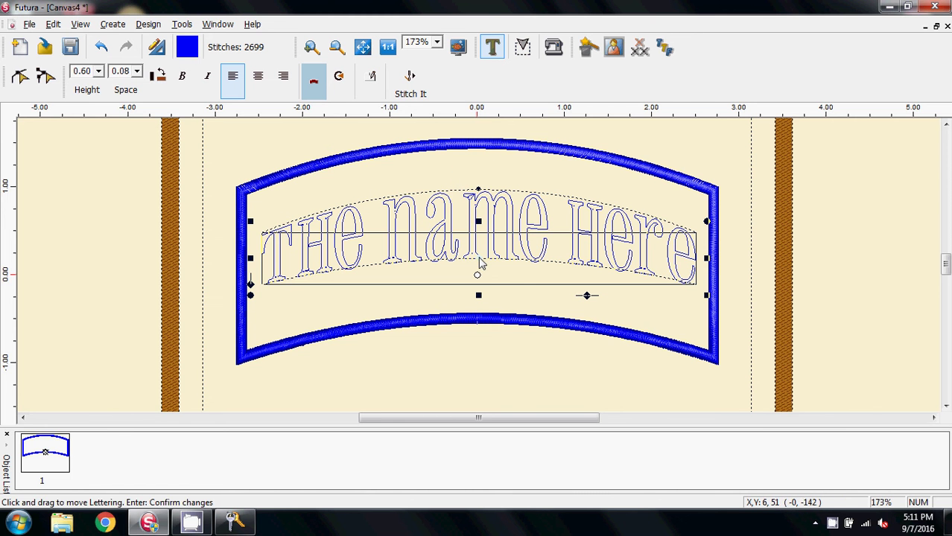
left_click(311, 47)
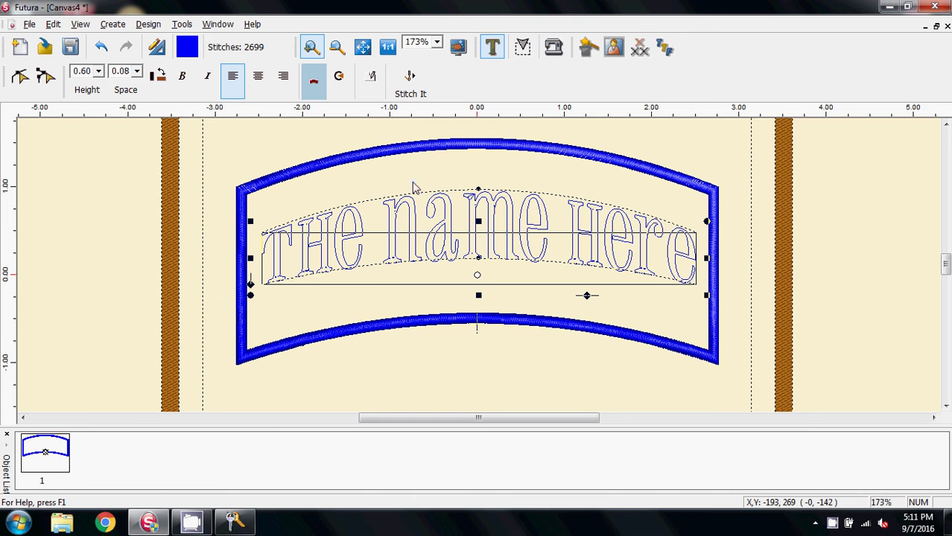
left_click_drag(434, 175, 476, 268)
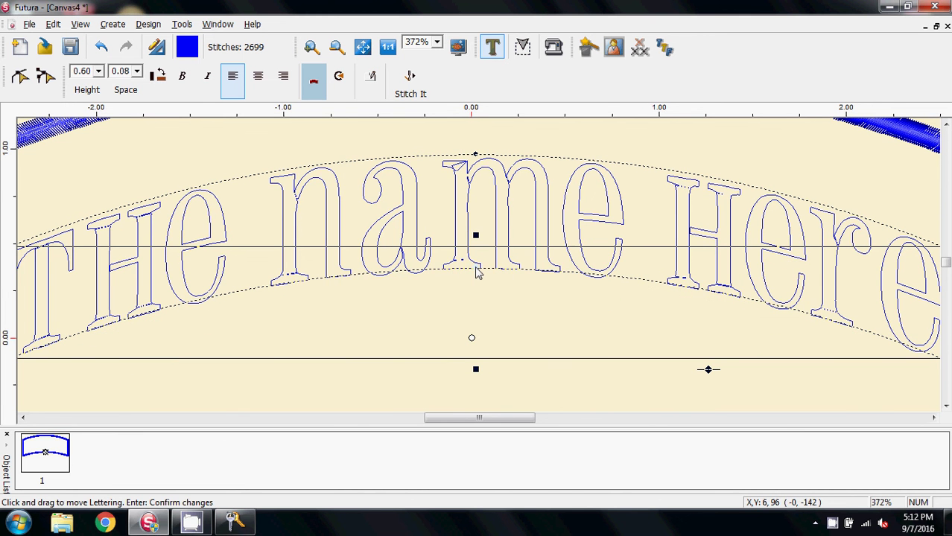
left_click(388, 47)
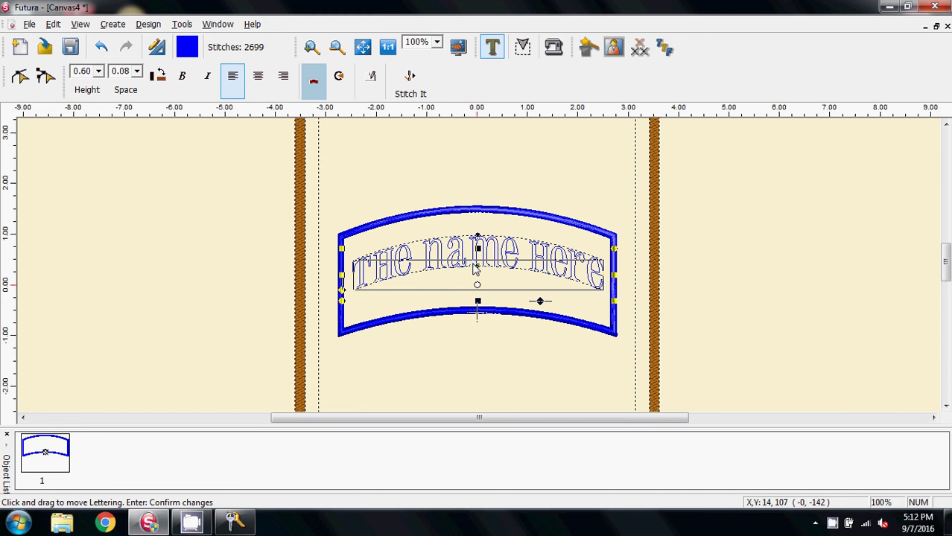
left_click_drag(470, 269, 470, 275)
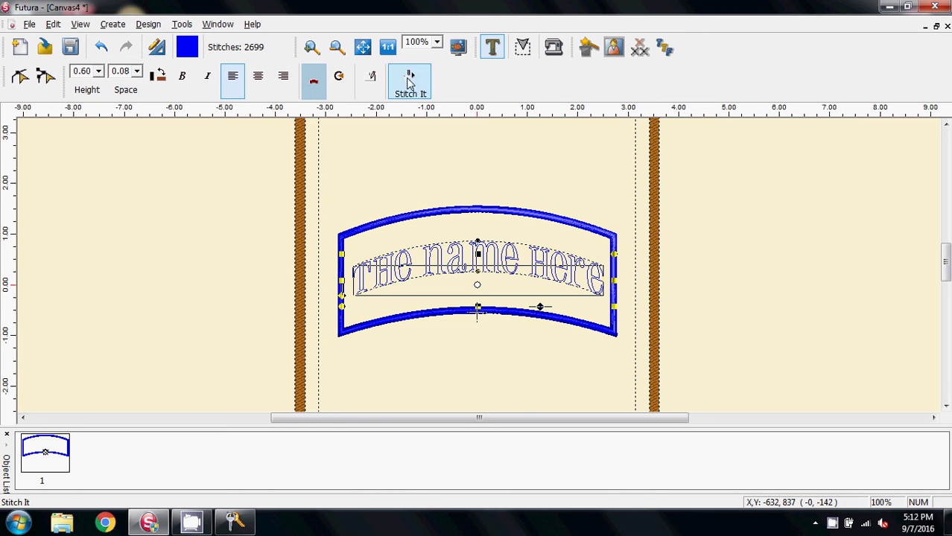
- Change the lettering's thread colour to bright red
left_click(187, 46)
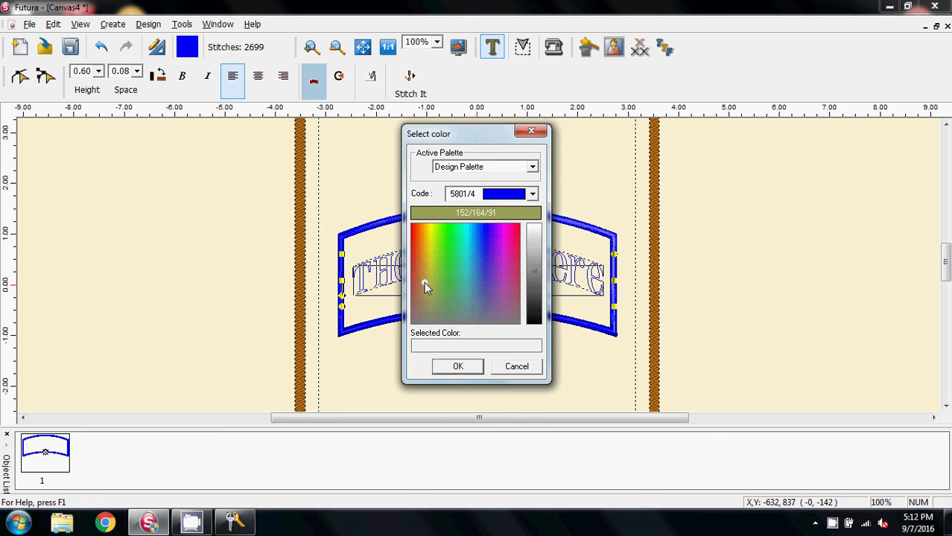
left_click(412, 226)
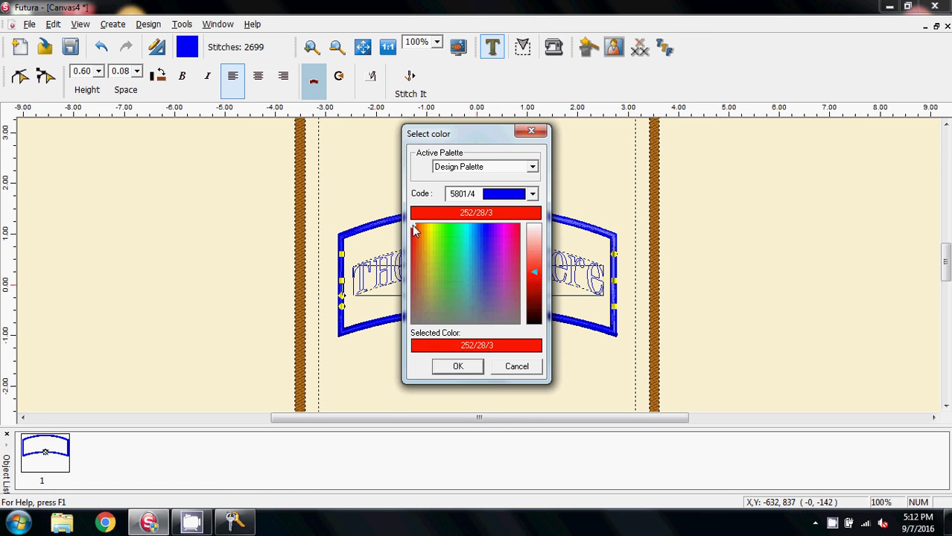
left_click(457, 367)
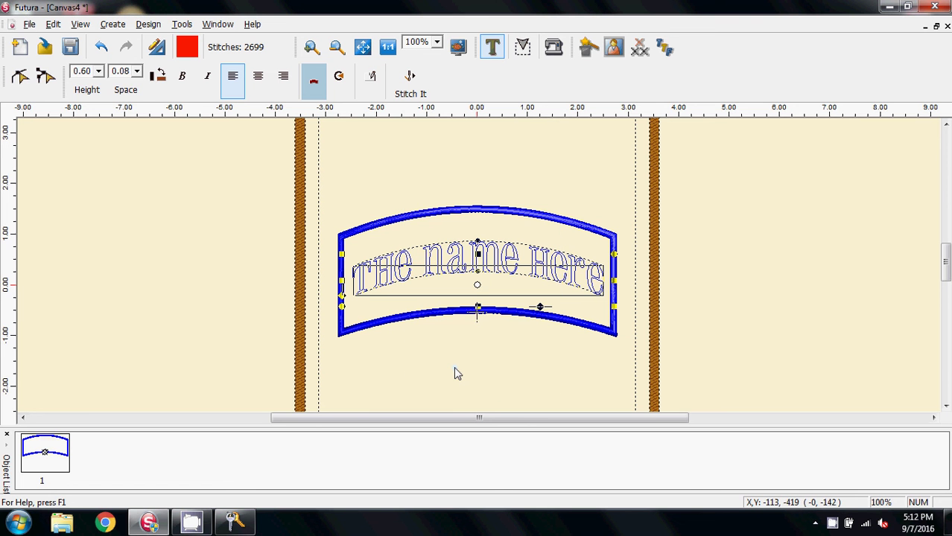
- Apply the lettering's embroidery settings and stitch it as a second design object
left_click(149, 24)
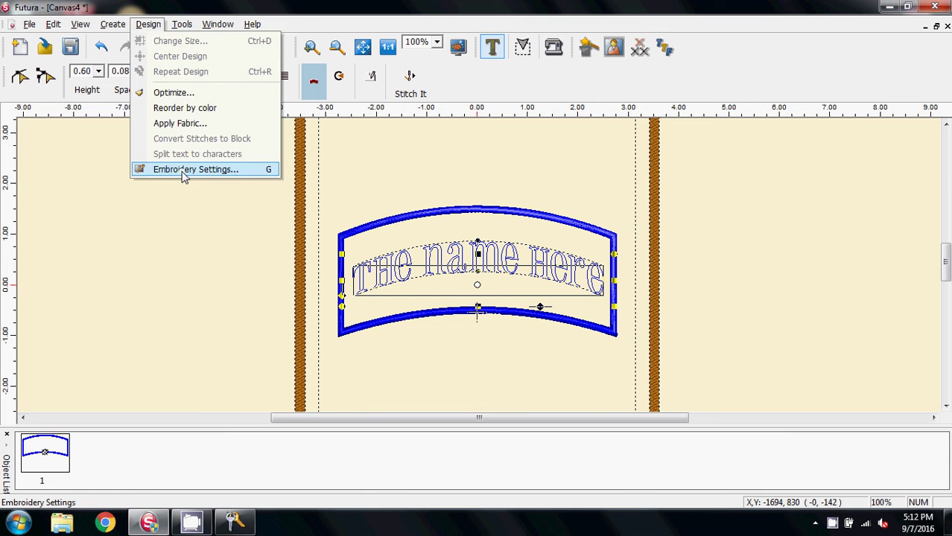
left_click(183, 170)
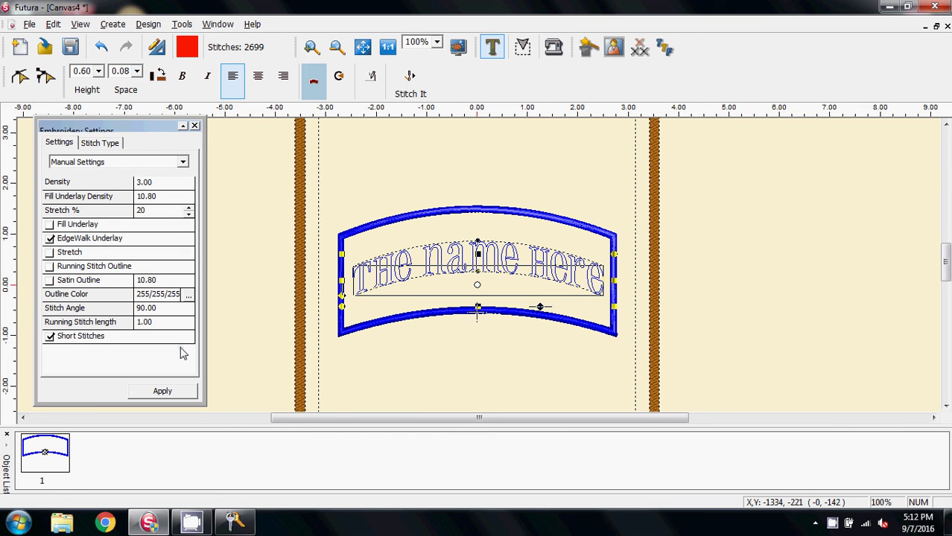
left_click(161, 392)
left_click(161, 395)
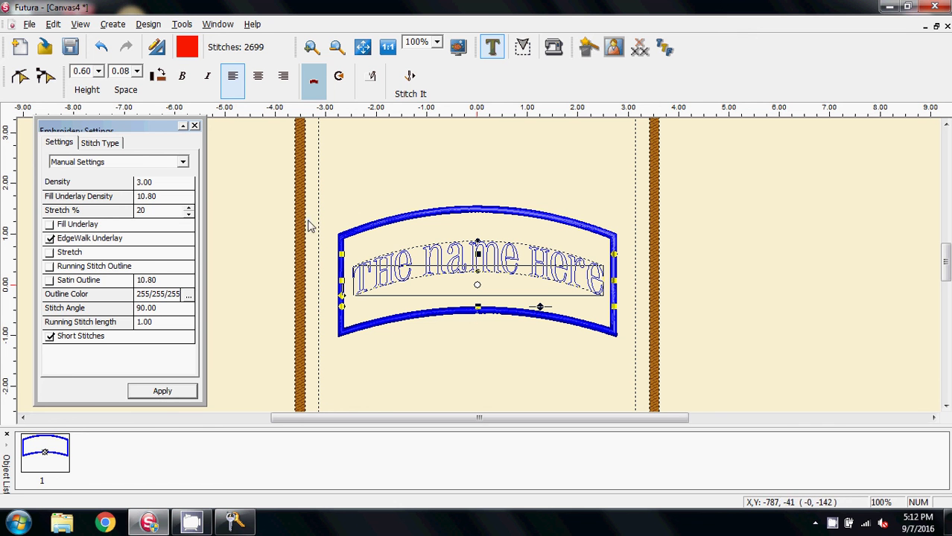
left_click(412, 82)
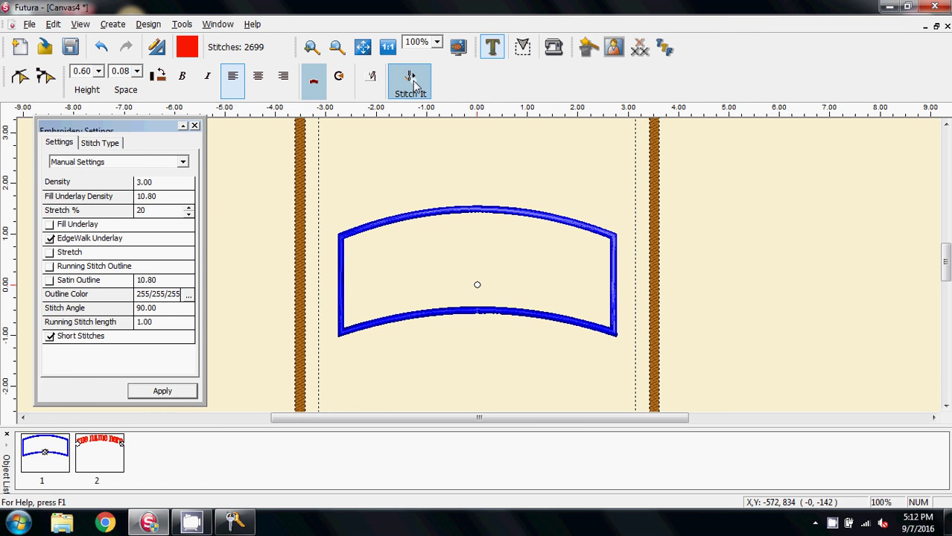
- Close the Embroidery Settings panel, inspect the red lettering at 200% zoom, then return to actual size
left_click(197, 126)
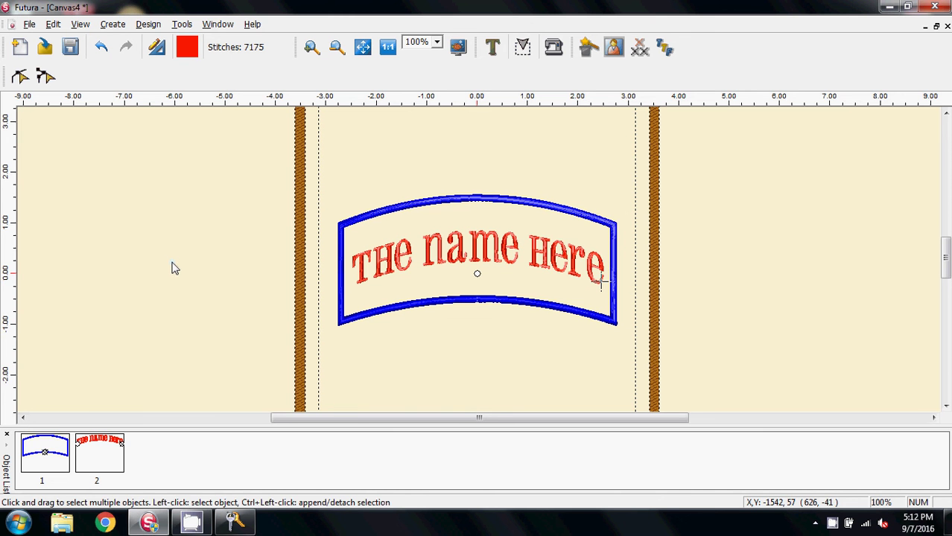
left_click(437, 42)
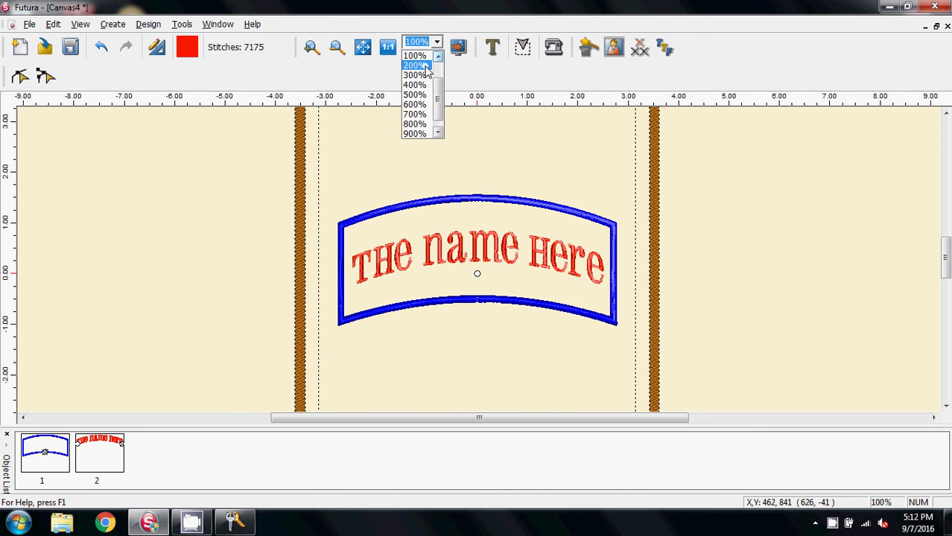
left_click(426, 65)
scroll(127, 268, "down", 1)
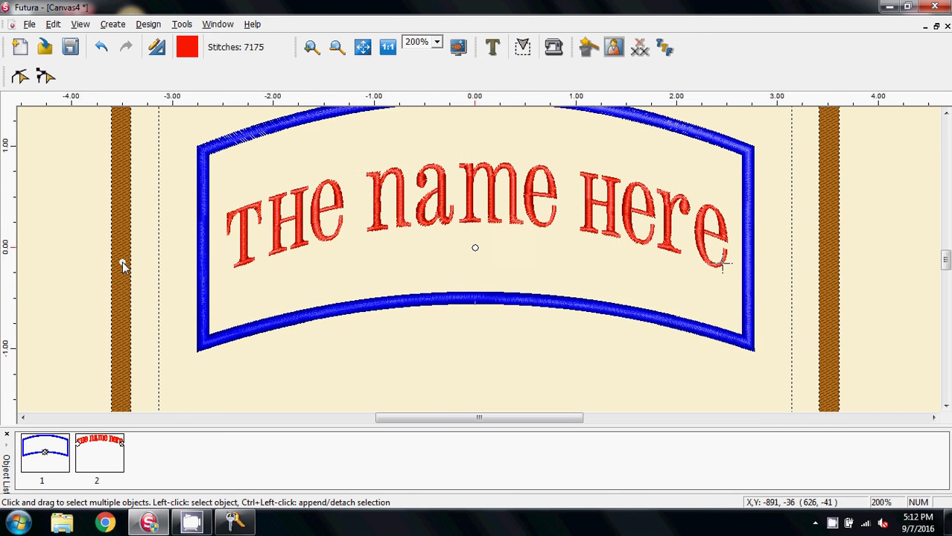
scroll(125, 267, "up", 2)
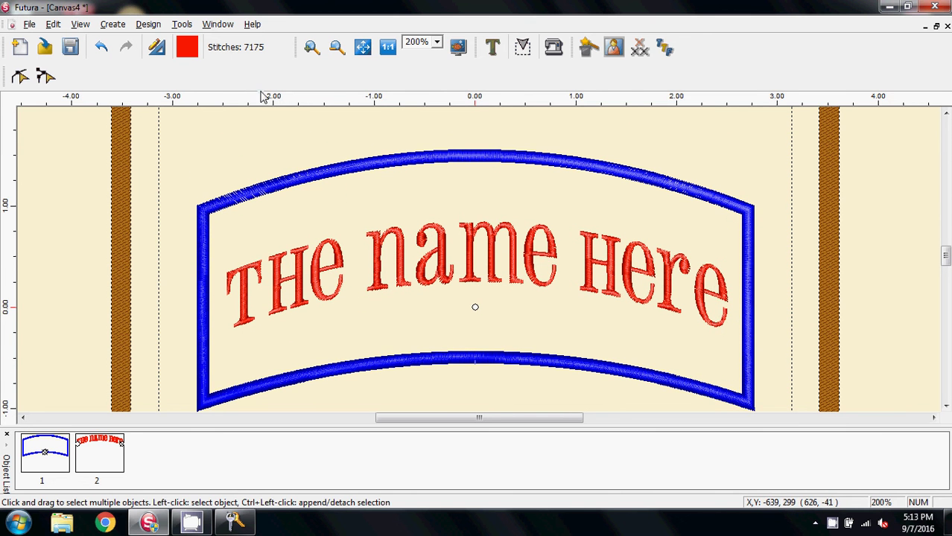
left_click(387, 47)
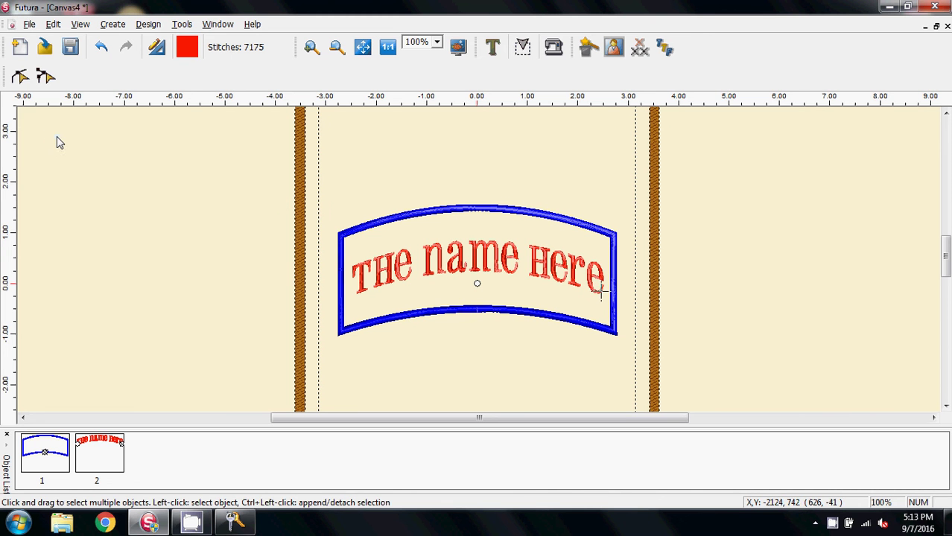
left_click(29, 24)
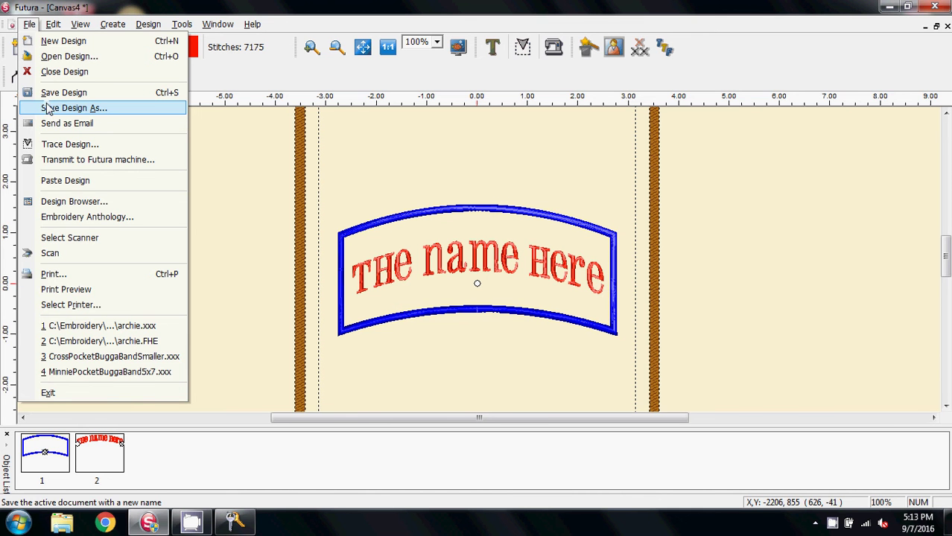
key("Escape")
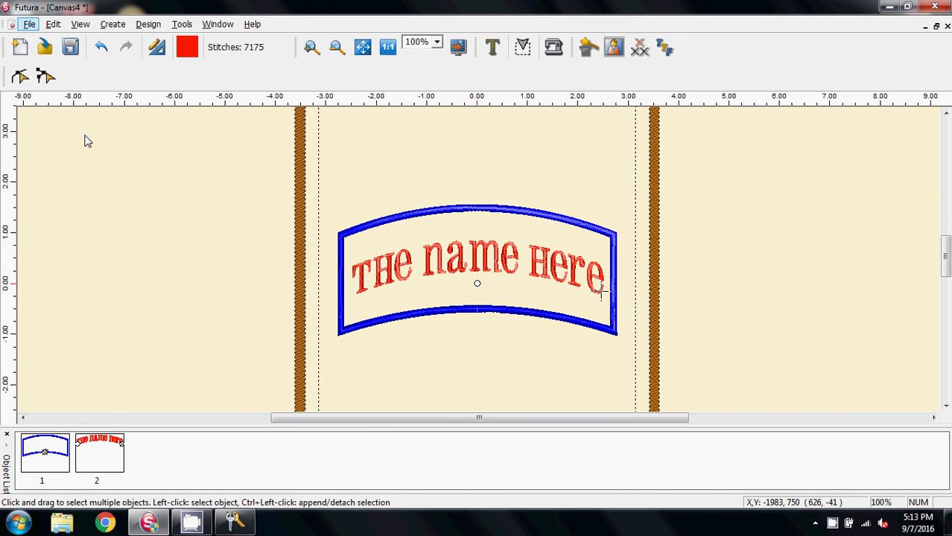